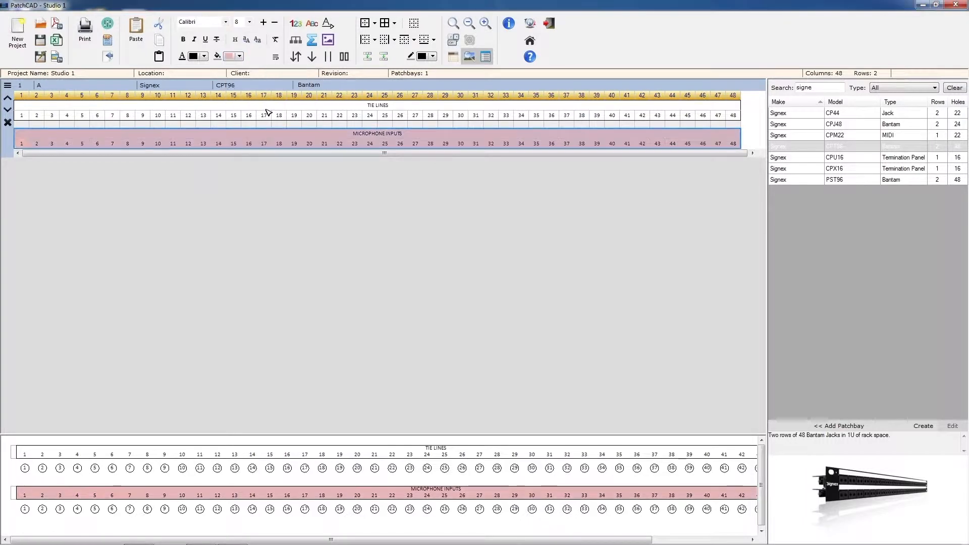
# - Fill the TIE LINES strip with light pink and make the labels of both strips in patchbay A bold
pyautogui.click(239, 56)
pyautogui.click(270, 86)
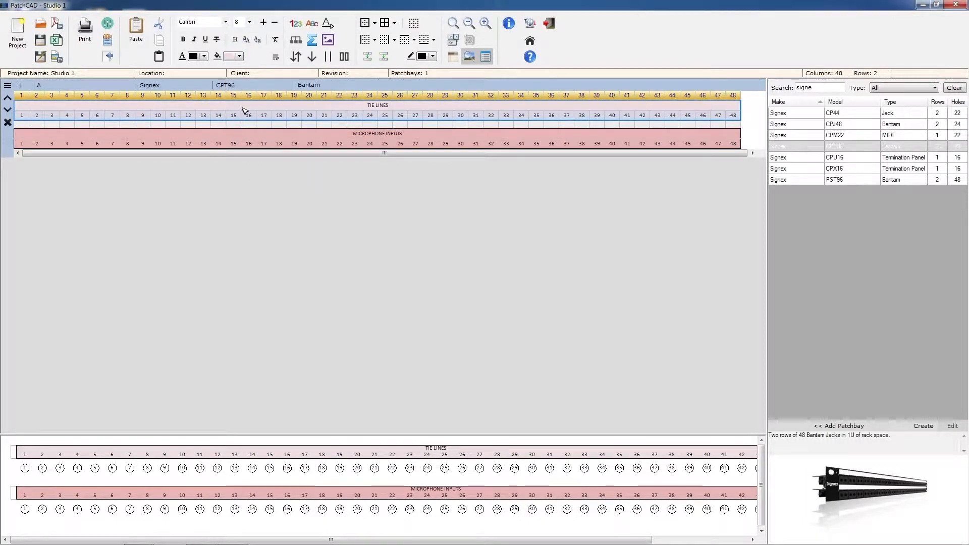
pyautogui.click(183, 40)
# - Add another Signex CPT96 patchbay with 2 lines per row, labelled DAW OUTPUTS and LINE INPUTS in bold and numbered 1 to 48
pyautogui.doubleClick(784, 146)
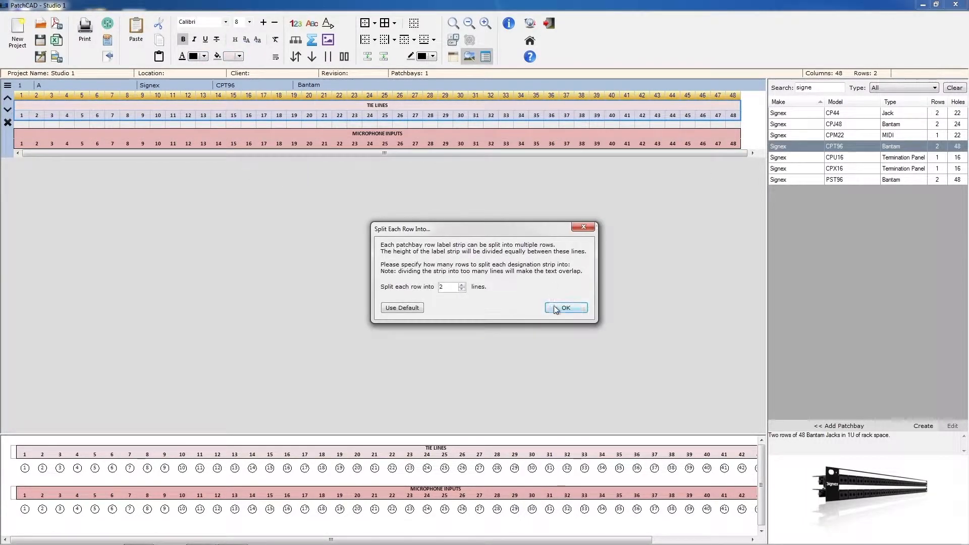
pyautogui.click(554, 307)
pyautogui.hotkey('shift', 'End')
pyautogui.write('DAW OUTPUTS')
pyautogui.press('Return')
pyautogui.hotkey('shift', 'End')
pyautogui.write('LINE INPUTS')
pyautogui.press('Return')
pyautogui.click(183, 40)
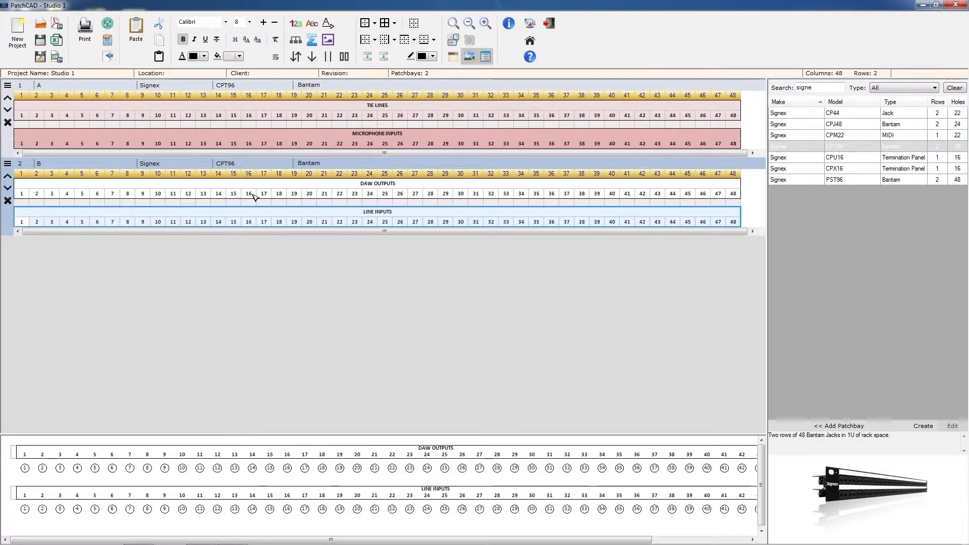
# - Fill the LINE INPUTS strip with light green and the DAW OUTPUTS strip with light blue
pyautogui.click(239, 56)
pyautogui.click(280, 93)
pyautogui.click(279, 192)
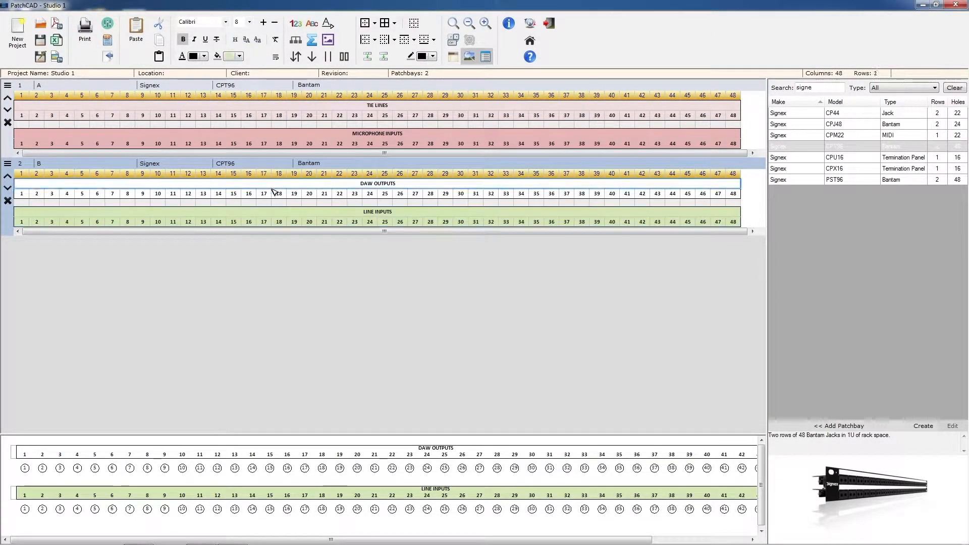
pyautogui.click(239, 56)
pyautogui.click(297, 87)
# - Add a third Signex CPT96 patchbay with 2 lines per row and label its upper strip INSERT SENDS across all 48 holes
pyautogui.doubleClick(791, 148)
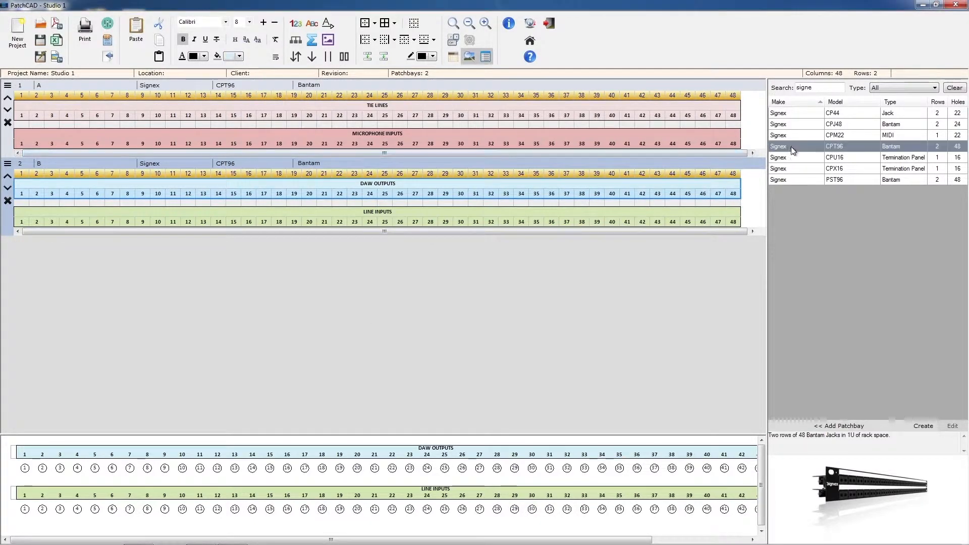
pyautogui.click(560, 309)
pyautogui.hotkey('shift', 'End')
pyautogui.write('INSERT SENDS')
pyautogui.press('Return')
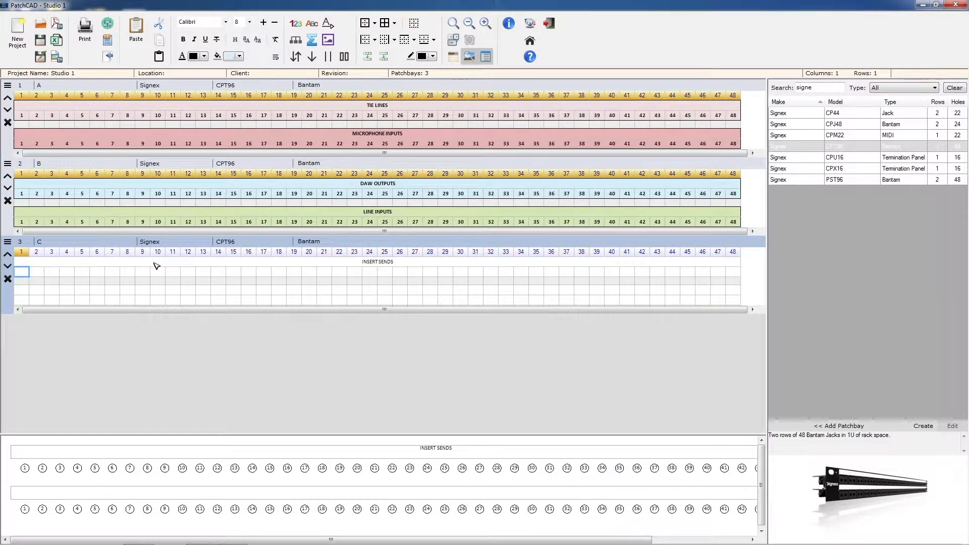
# - Label the lower strip of patchbay C INSERT RETURNS, number both strips 1 to 48 and make their text bold
pyautogui.press('Down')
pyautogui.hotkey('shift', 'Home')
pyautogui.write('INSERT RETURN')
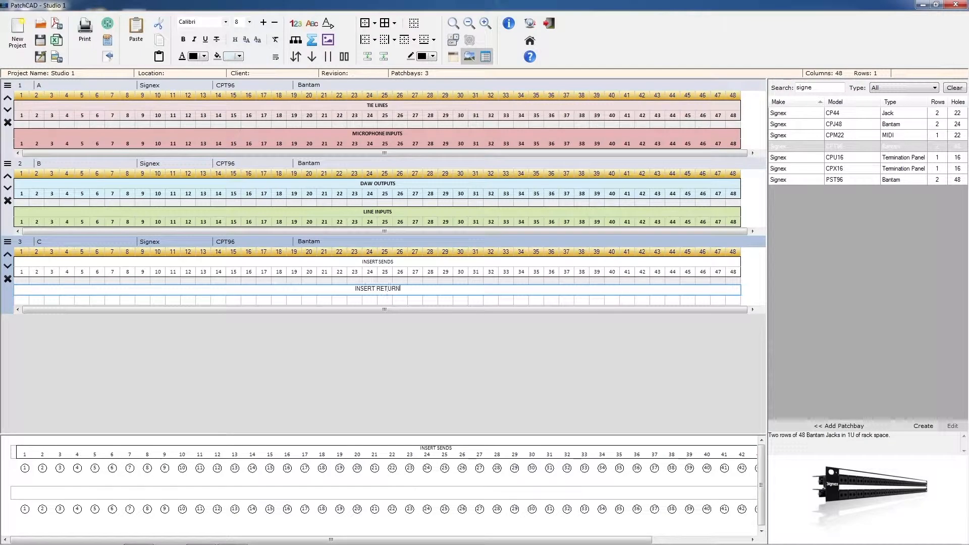
pyautogui.write('S')
pyautogui.press('Return')
pyautogui.click(183, 40)
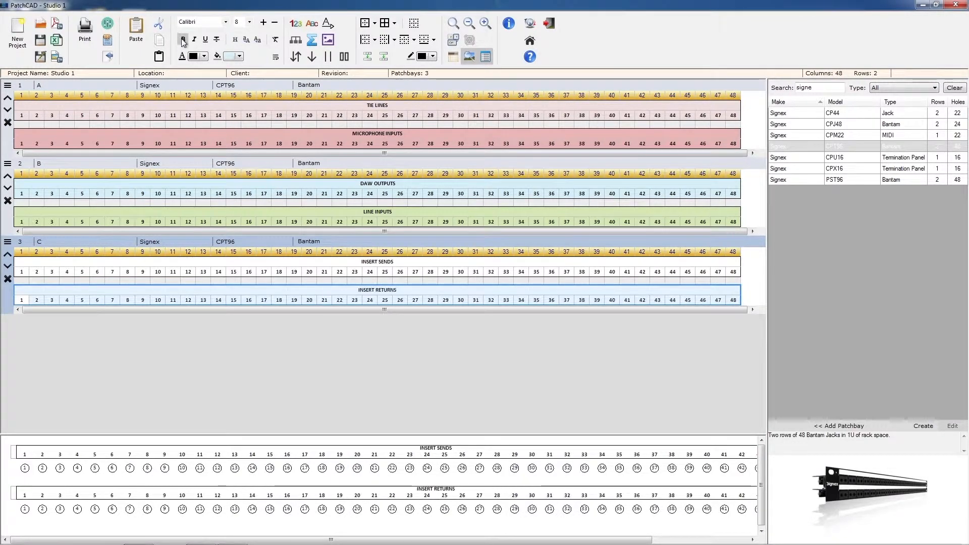
# - Fill the INSERT RETURNS strip with purple and the INSERT SENDS strip with a lighter purple
pyautogui.click(239, 57)
pyautogui.click(285, 88)
pyautogui.moveTo(347, 262); pyautogui.dragTo(346, 272)
pyautogui.click(239, 57)
pyautogui.click(285, 85)
# - Add a fourth Signex CPT96 patchbay with its strips labelled DIRECT OUTPUTS and DAW INPUTS and numbered 1 to 48
pyautogui.doubleClick(798, 147)
pyautogui.click(563, 307)
pyautogui.write('DIRECT OUTPUTS')
pyautogui.press('Return')
pyautogui.write('DAW INPUTS')
pyautogui.press('Return')
# - Fill the DAW INPUTS strip with aqua and the DIRECT OUTPUTS strip with light cream
pyautogui.click(239, 57)
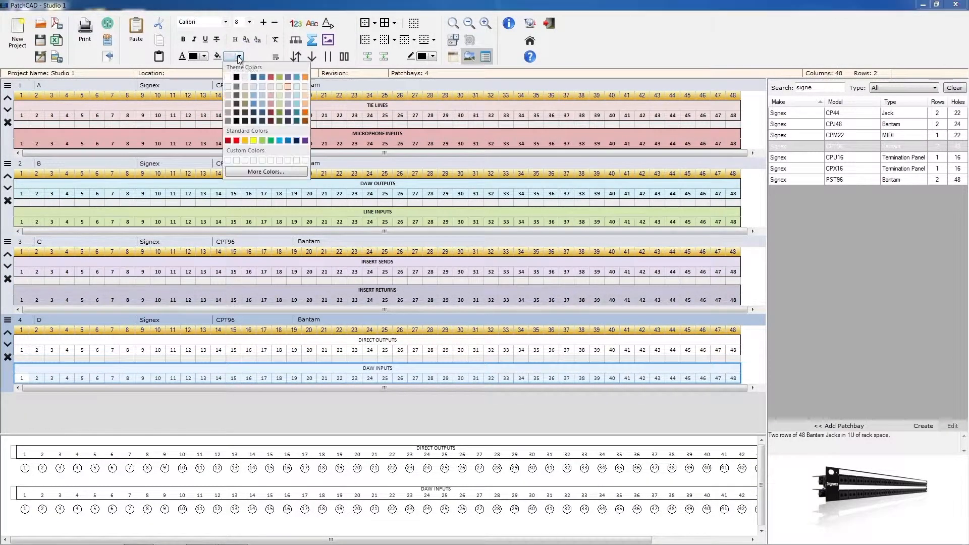
pyautogui.click(297, 95)
pyautogui.click(302, 348)
pyautogui.click(239, 57)
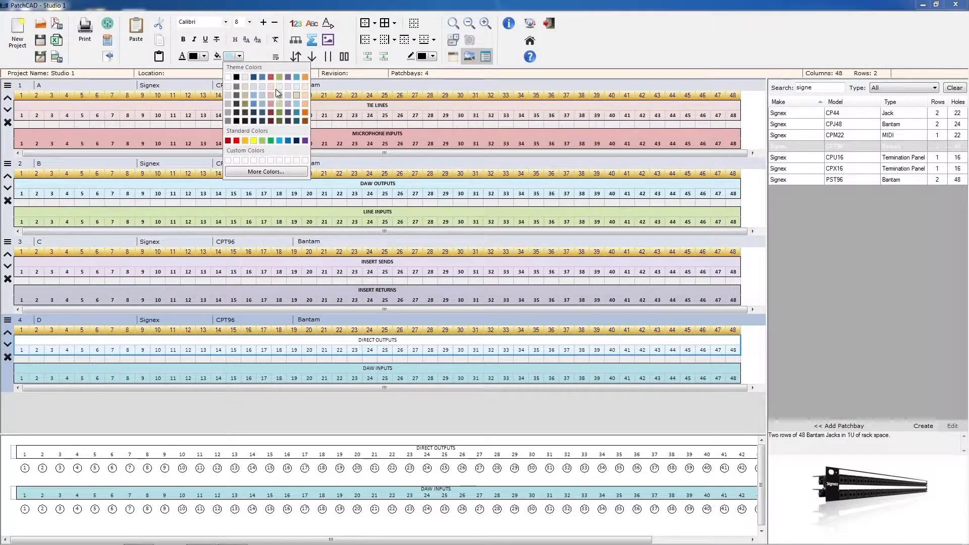
pyautogui.click(278, 90)
# - Add a fifth Signex CPT96 patchbay with 2 lines per row, labelling holes 1-2 F/B A OUT and holes 3-4 F/B B OUT
pyautogui.doubleClick(796, 142)
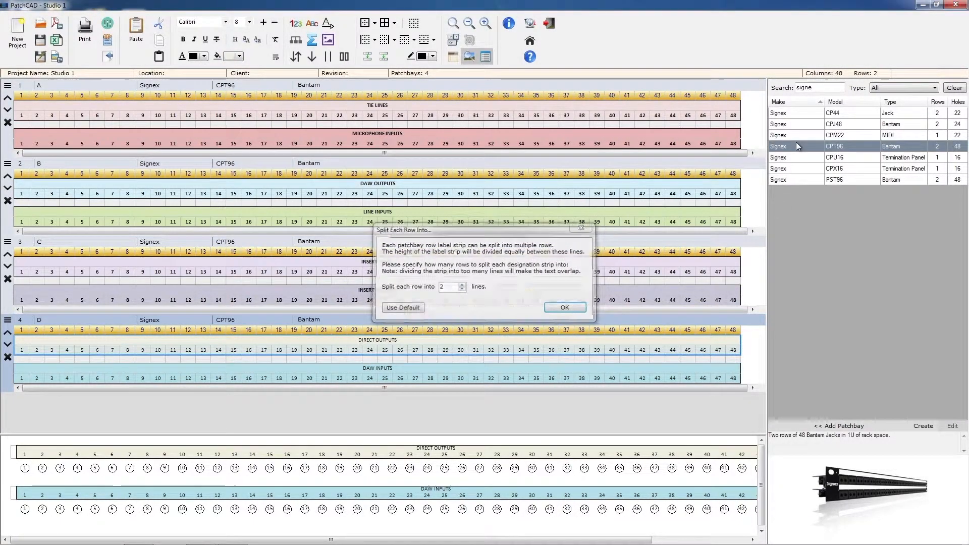
pyautogui.press('Return')
pyautogui.hotkey('shift', 'Right')
pyautogui.write('F/B A OUT')
pyautogui.press('Tab')
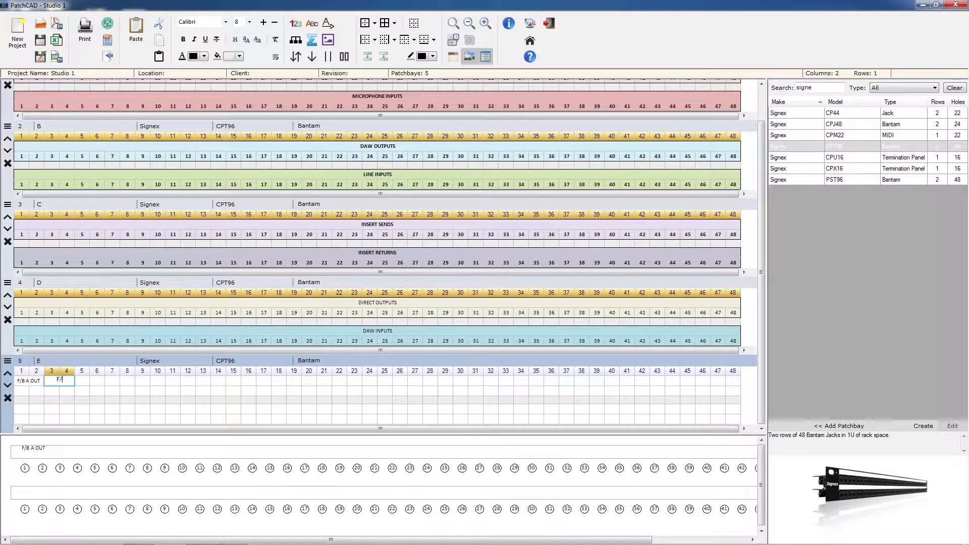
pyautogui.write('F/B B OUT')
pyautogui.press('Tab')
# - Label hole 5 LSN, hole 6 TB, holes 7-8 OSC OUT, 9-10 CUE A and 11-12 CUE B on patchbay E's upper strip
pyautogui.write('LSN')
pyautogui.press('Tab')
pyautogui.write('TB')
pyautogui.press('Tab')
pyautogui.hotkey('shift', 'Right')
pyautogui.write('OSC OU')
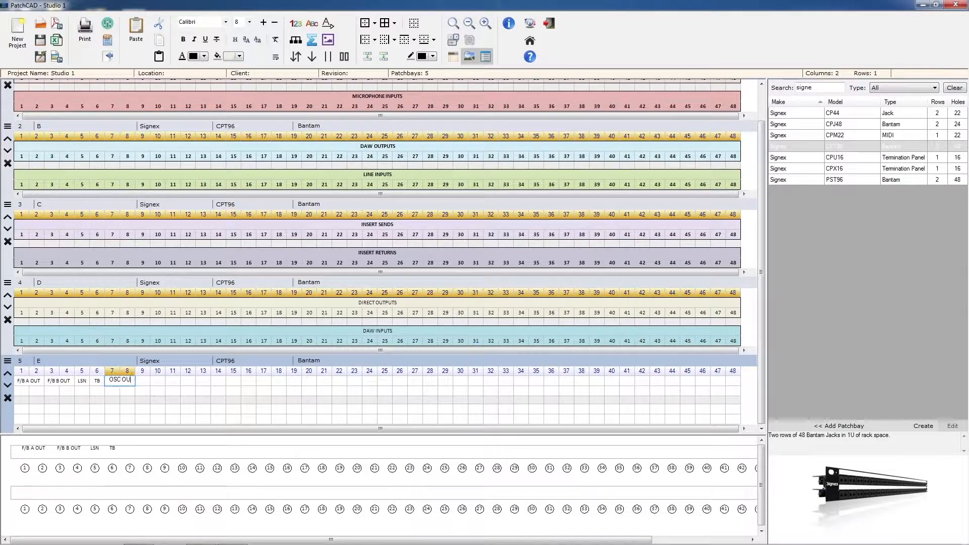
pyautogui.write('T CUE A')
pyautogui.press('Tab')
pyautogui.write('CUE B')
pyautogui.press('Tab')
# - Label holes 13-16 FX SENDS and holes 17-24 FX OUTPUTS on patchbay E's upper strip
pyautogui.hotkey('shift', 'Right')
pyautogui.hotkey('shift', 'Right')
pyautogui.write('FX SENDS')
pyautogui.press('Tab')
pyautogui.hotkey('shift', 'Right')
pyautogui.hotkey('shift', 'Right')
pyautogui.hotkey('shift', 'Right')
pyautogui.hotkey('shift', 'Right')
pyautogui.hotkey('shift', 'Right')
pyautogui.hotkey('shift', 'Right')
pyautogui.hotkey('shift', 'Right')
pyautogui.write('FX OUTPUTS')
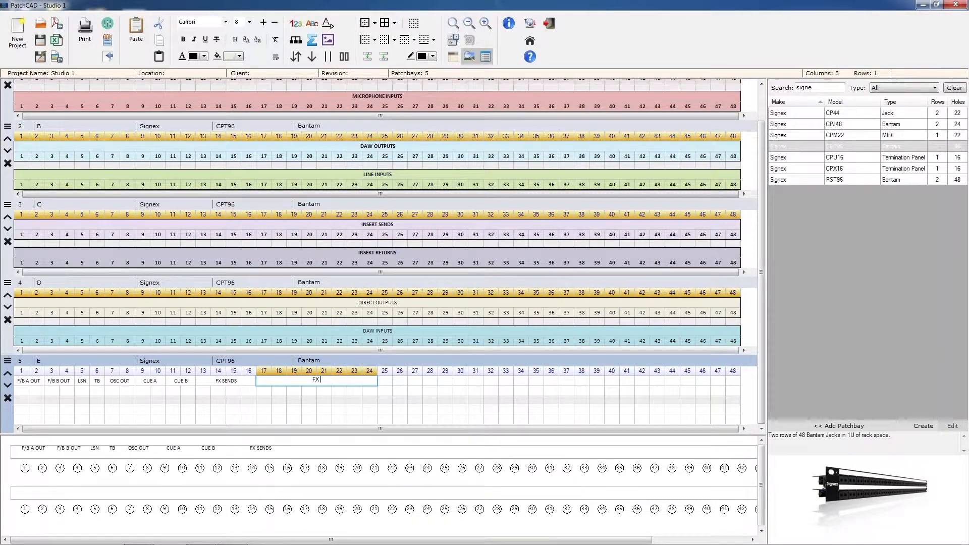
pyautogui.press('Tab')
# - Label holes 25-26 REC INS SND, 27-28 REC OUT, 29-30 MIX INS SND and 31-32 MIX OUT on patchbay E's upper strip
pyautogui.write('REC INS SND')
pyautogui.press('Tab')
pyautogui.hotkey('shift', 'Right')
pyautogui.write('REC OUT')
pyautogui.press('Tab')
pyautogui.hotkey('shift', 'Right')
pyautogui.write('MIX INS SND')
pyautogui.press('Tab')
pyautogui.hotkey('shift', 'Right')
pyautogui.write('MIX O')
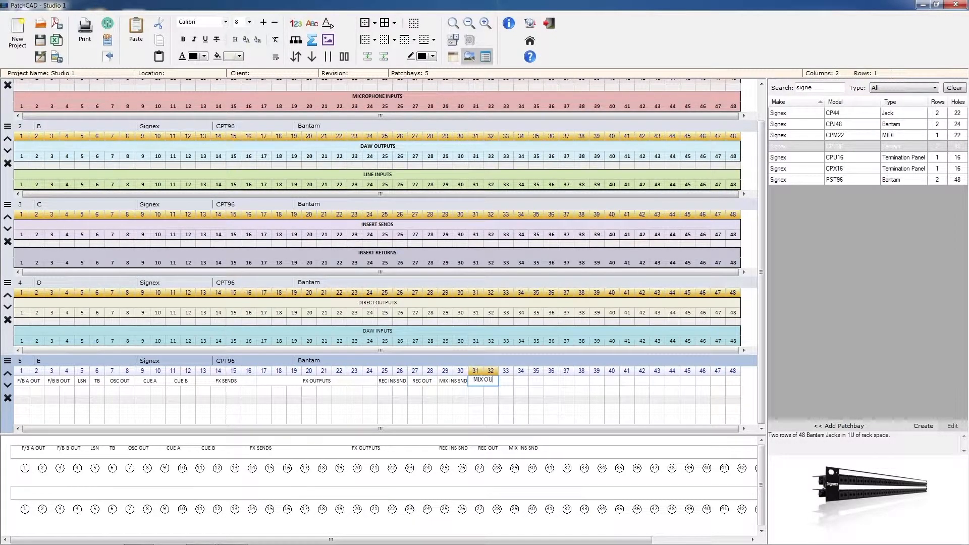
pyautogui.write('UT')
pyautogui.press('Tab')
# - Label holes 33-40 of patchbay E's upper strip TRACK BUS OUTPUTS
pyautogui.hotkey('shift', 'Right')
pyautogui.hotkey('shift', 'Right')
pyautogui.hotkey('shift', 'Right')
pyautogui.hotkey('shift', 'Right')
pyautogui.hotkey('shift', 'Right')
pyautogui.hotkey('shift', 'Right')
pyautogui.hotkey('shift', 'Right')
pyautogui.write('TRACK BUS OUTPUTS')
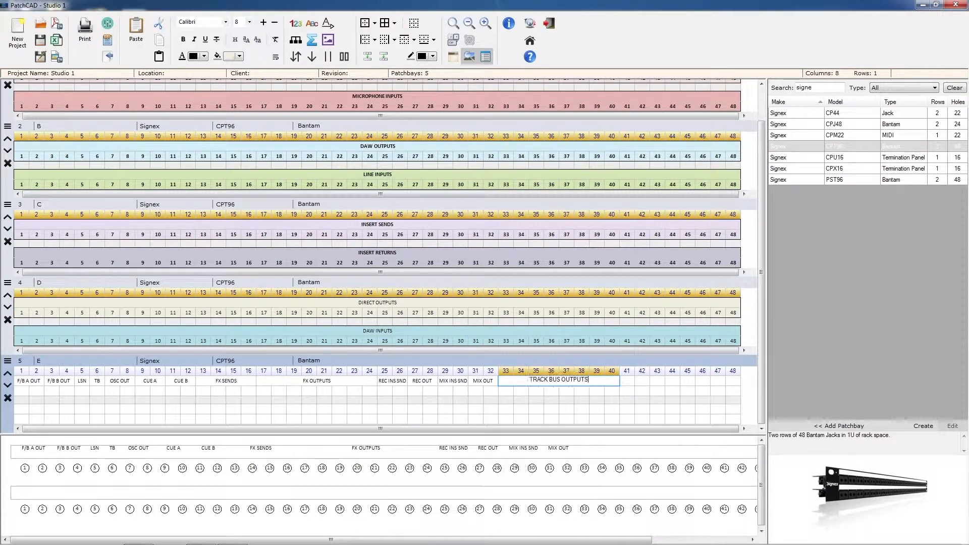
pyautogui.press('Tab')
# - Label holes 41-44 and holes 45-48 of patchbay E's upper strip PARALLEL
pyautogui.hotkey('shift', 'Right')
pyautogui.hotkey('shift', 'Right')
pyautogui.hotkey('shift', 'Right')
pyautogui.write('PARALLEL')
pyautogui.press('Tab')
pyautogui.hotkey('shift', 'Right')
pyautogui.hotkey('shift', 'Right')
pyautogui.hotkey('shift', 'Right')
pyautogui.write('PARALLEL')
# - Fill the second label line for holes 1-40 with each group's L/R, OUT or channel-number labels, counting FX SENDS 1-4 and both eight-hole groups 1-8
pyautogui.press('Tab')
pyautogui.write('L\tR\tL\tR\tOUT\tOUT\t1\t2\tL\tR\tL\tR\t1\t2\t3\t4\t1\t2\t3\t4\t5\t6\t7\t8\tL\tR')
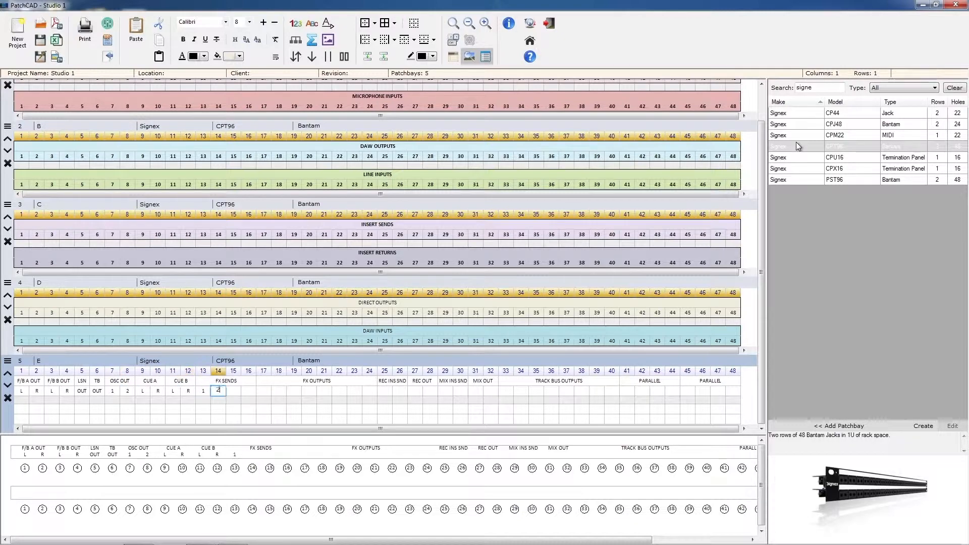
pyautogui.write('\tL\tR\tL\tR\tL\tR\t1\t2\t3\t4\t5\t6\t7\t8')
# - Insert parallel connection symbols beneath both PARALLEL labels, linking holes 41-44 and holes 45-48
pyautogui.hotkey('shift', 'Right')
pyautogui.hotkey('shift', 'Right')
pyautogui.hotkey('shift', 'Right')
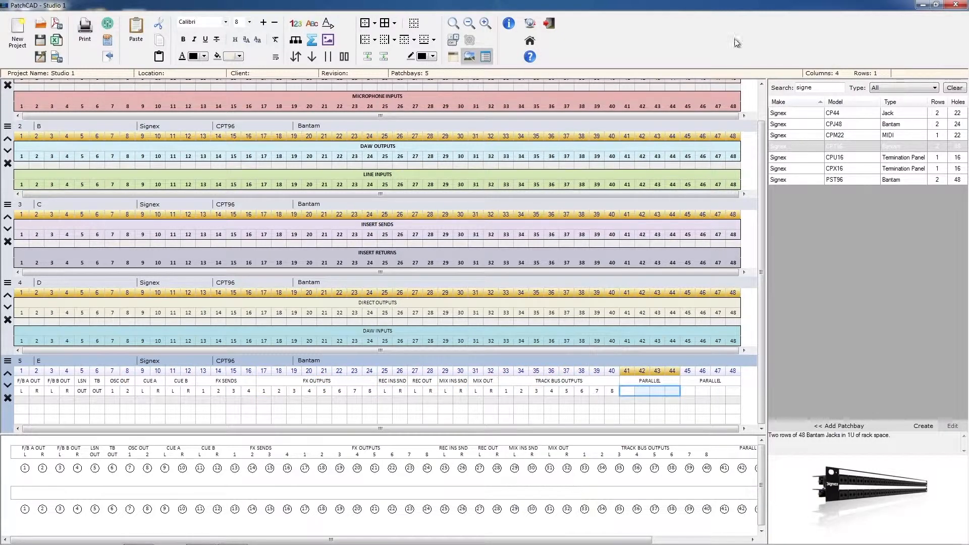
pyautogui.click(295, 41)
pyautogui.moveTo(691, 395); pyautogui.dragTo(735, 393)
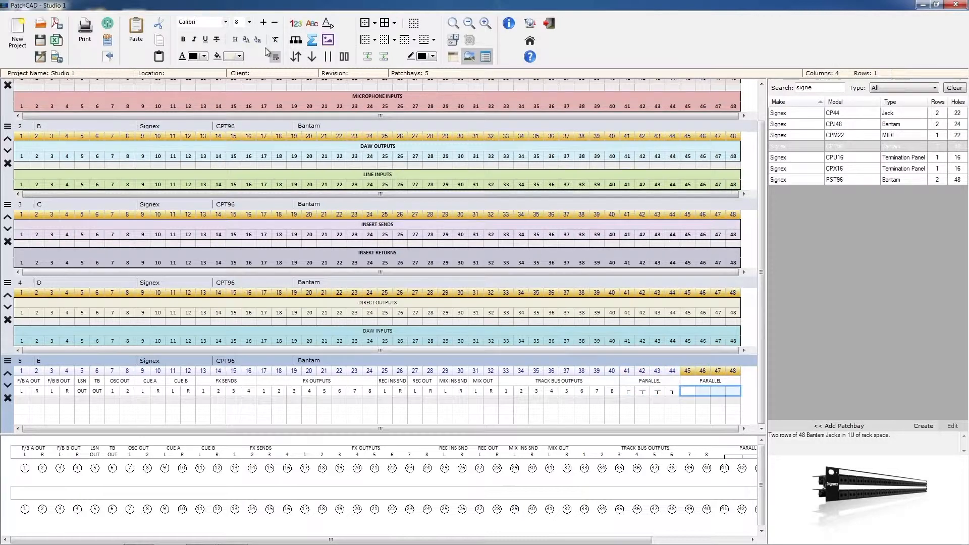
pyautogui.click(295, 42)
# - Outline each label group from F/B A OUT through FX SENDS, covering holes 1-16 on patchbay E's upper strip
pyautogui.moveTo(53, 381); pyautogui.dragTo(247, 391)
pyautogui.press('F4')
pyautogui.press('F4')
pyautogui.press('F4')
pyautogui.press('F4')
pyautogui.press('F4')
pyautogui.press('F4')
# - Outline the FX OUTPUTS, REC INS SND, REC OUT, MIX INS SND and MIX OUT groups with box borders
pyautogui.moveTo(370, 382); pyautogui.dragTo(264, 390)
pyautogui.press('F4')
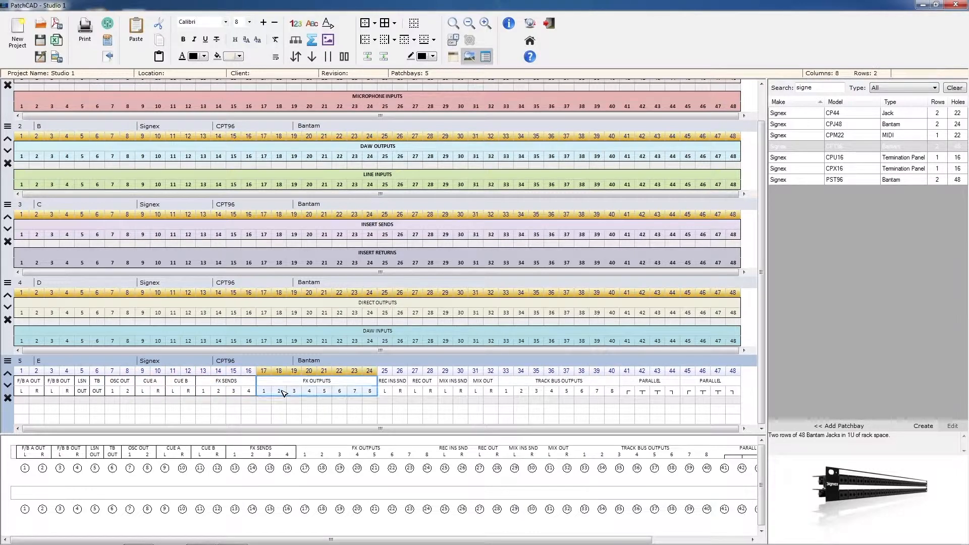
pyautogui.press('F4')
pyautogui.moveTo(386, 390); pyautogui.dragTo(491, 381)
pyautogui.press('F4')
pyautogui.press('F4')
pyautogui.press('F4')
# - Outline the TRACK BUS OUTPUTS group and both PARALLEL groups with box borders
pyautogui.moveTo(612, 382); pyautogui.dragTo(521, 391)
pyautogui.press('F4')
pyautogui.moveTo(669, 382); pyautogui.dragTo(629, 389)
pyautogui.press('F4')
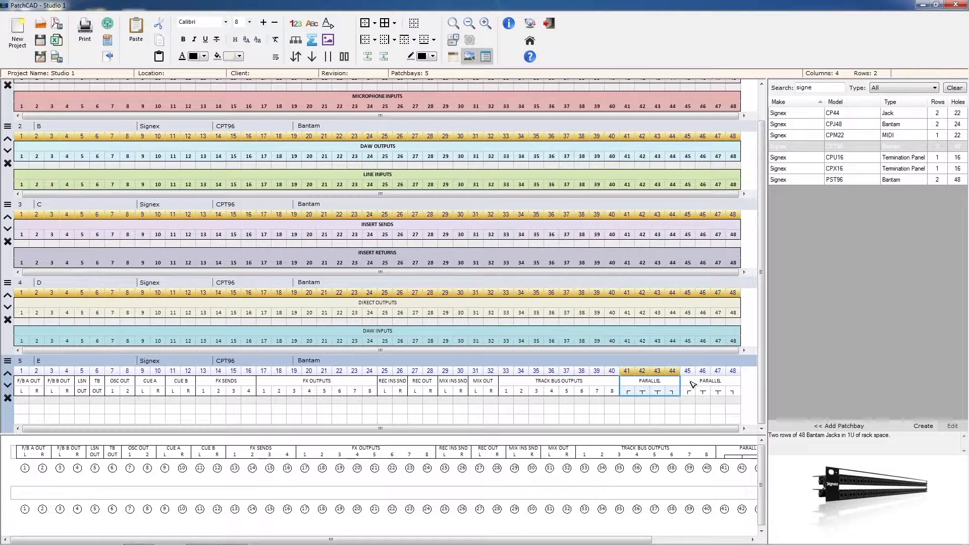
pyautogui.moveTo(690, 383); pyautogui.dragTo(732, 391)
pyautogui.press('F4')
# - Label hole 5 of patchbay E's lower strip LSN over IN and outline the two cells
pyautogui.click(82, 409)
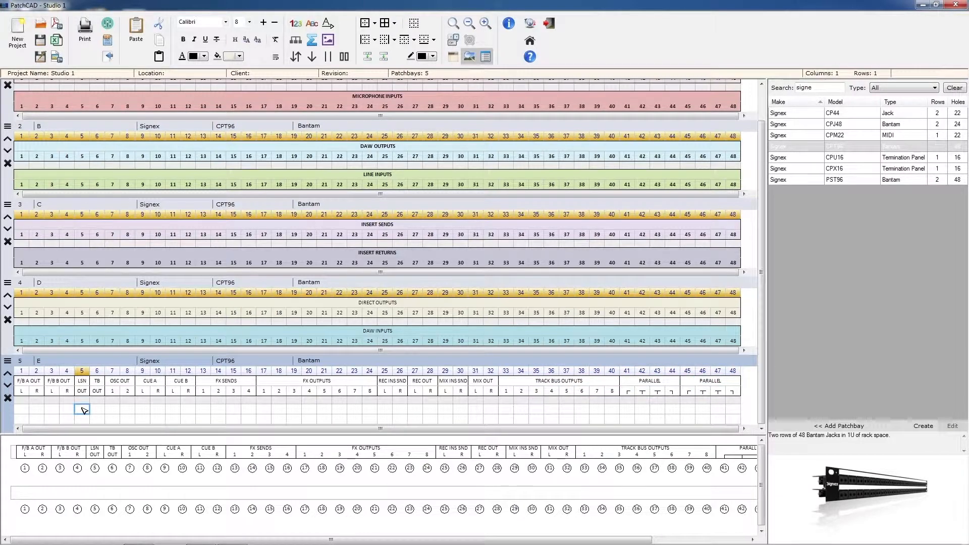
pyautogui.press('Return')
pyautogui.moveTo(81, 409); pyautogui.dragTo(82, 419)
pyautogui.press('F4')
# - Label holes 9-16 of patchbay E's lower strip FX INPUTS and outline both lines of the group
pyautogui.moveTo(142, 409); pyautogui.dragTo(248, 409)
pyautogui.write('FX INPUTS')
pyautogui.hotkey('shift', 'Down')
pyautogui.press('F4')
# - Label the cells under FX INPUTS for holes 9-16 as 1L, 1R, 2L, 2R, 3L, 3R, 4L and 4R
pyautogui.press('Left')
pyautogui.press('Left')
pyautogui.press('Left')
pyautogui.press('Left')
pyautogui.press('Left')
pyautogui.press('Left')
pyautogui.press('Left')
pyautogui.write('1L')
pyautogui.press('Right')
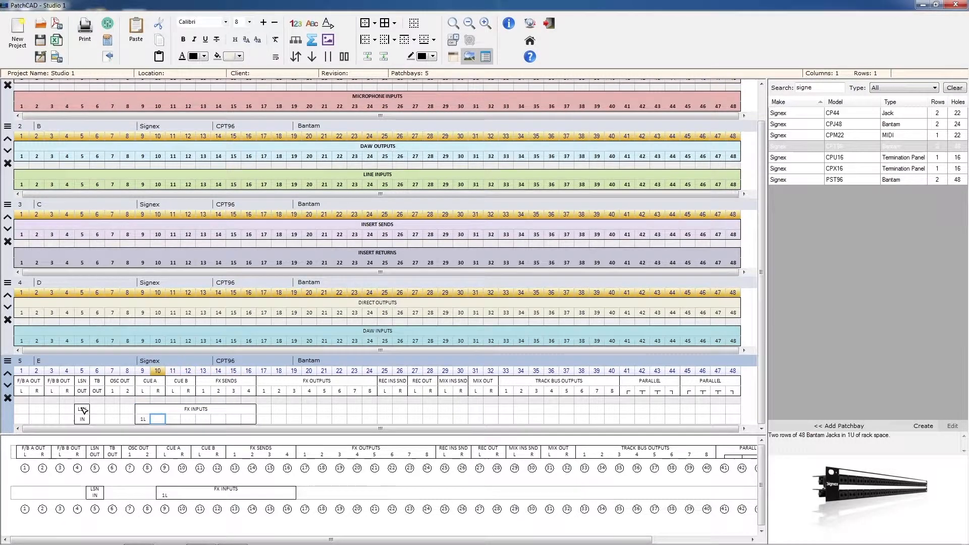
pyautogui.write('3R')
pyautogui.press('Right')
pyautogui.write('4L')
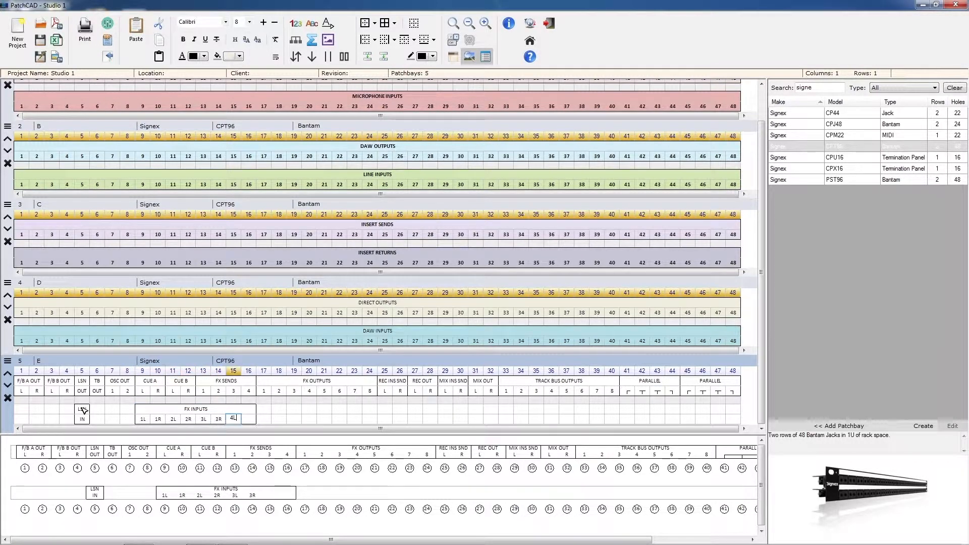
# - Add vertical divider borders between the numbered cells under FX INPUTS
pyautogui.click(384, 40)
pyautogui.press('Right')
pyautogui.press('Right')
pyautogui.click(384, 40)
pyautogui.press('Right')
pyautogui.press('Right')
pyautogui.click(383, 40)
pyautogui.press('Right')
pyautogui.press('Right')
pyautogui.press('Right')
# - Copy the FX INPUTS group to holes 17-24 of the same strip and retitle the copy ECHO RETURNS
pyautogui.press('Up')
pyautogui.press('Left')
pyautogui.hotkey('shift', 'Down')
pyautogui.hotkey('ctrl', 'c')
pyautogui.press('Right')
pyautogui.hotkey('ctrl', 'v')
pyautogui.write('ECHO RETURNS')
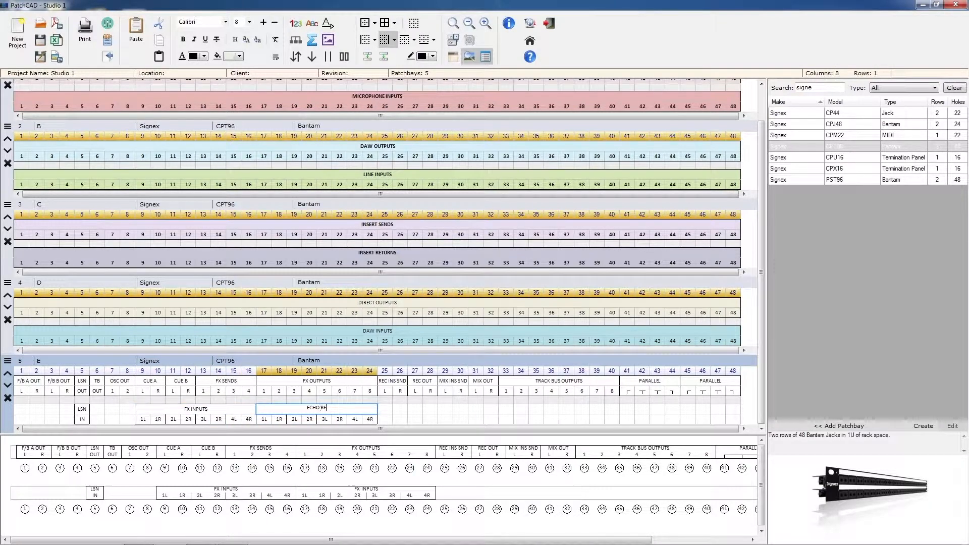
pyautogui.press('Return')
# - Copy the upper groups of holes 25-32 to the lower strip and retitle them REC INS RET, RECORDER, MIX INS RET and RECORDER
pyautogui.moveTo(385, 382); pyautogui.dragTo(482, 393)
pyautogui.hotkey('ctrl', 'c')
pyautogui.press('Down')
pyautogui.press('Down')
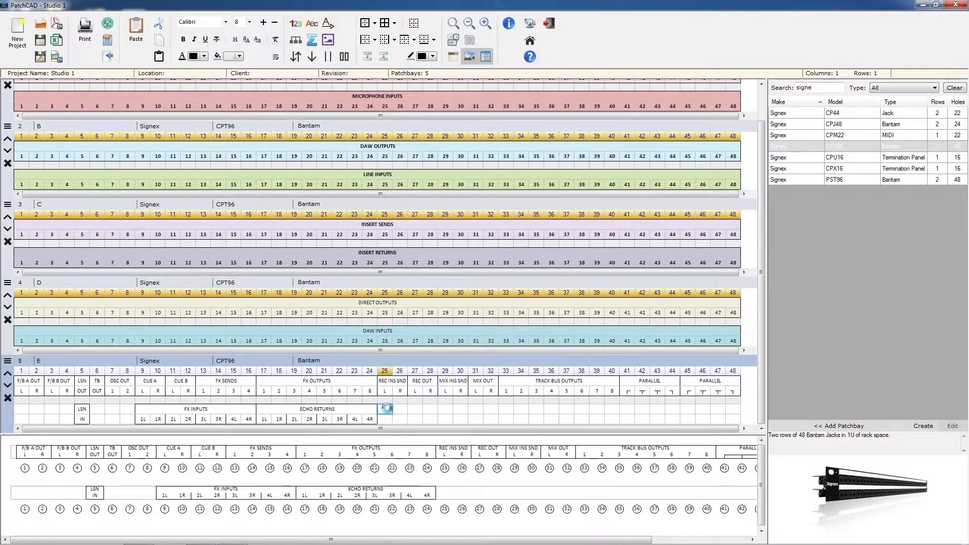
pyautogui.hotkey('ctrl', 'v')
pyautogui.write('RET')
pyautogui.press('Right')
pyautogui.write('RECORDER')
pyautogui.press('Right')
pyautogui.write('MIX INS RET')
pyautogui.press('Right')
pyautogui.write('RECORDER')
pyautogui.press('Right')
# - Copy the TRACK BUS OUTPUTS group to holes 33-40 of the lower strip and retitle it RECORDER INPUTS
pyautogui.moveTo(517, 383); pyautogui.dragTo(511, 392)
pyautogui.hotkey('ctrl', 'c')
pyautogui.click(507, 408)
pyautogui.hotkey('ctrl', 'v')
pyautogui.write('RECORDER INPUTS')
pyautogui.press('Right')
# - Copy both PARALLEL groups to holes 41-48 of patchbay E's lower strip
pyautogui.moveTo(642, 383); pyautogui.dragTo(700, 393)
pyautogui.hotkey('ctrl', 'c')
pyautogui.click(634, 409)
pyautogui.hotkey('ctrl', 'v')
# - Fill patchbay E's upper holes 1-8 light grey, the CUE and FX SENDS groups light orange, and FX OUTPUTS light blue
pyautogui.moveTo(36, 382); pyautogui.dragTo(374, 397)
pyautogui.click(239, 56)
pyautogui.click(230, 86)
pyautogui.click(239, 57)
pyautogui.click(301, 87)
pyautogui.click(239, 57)
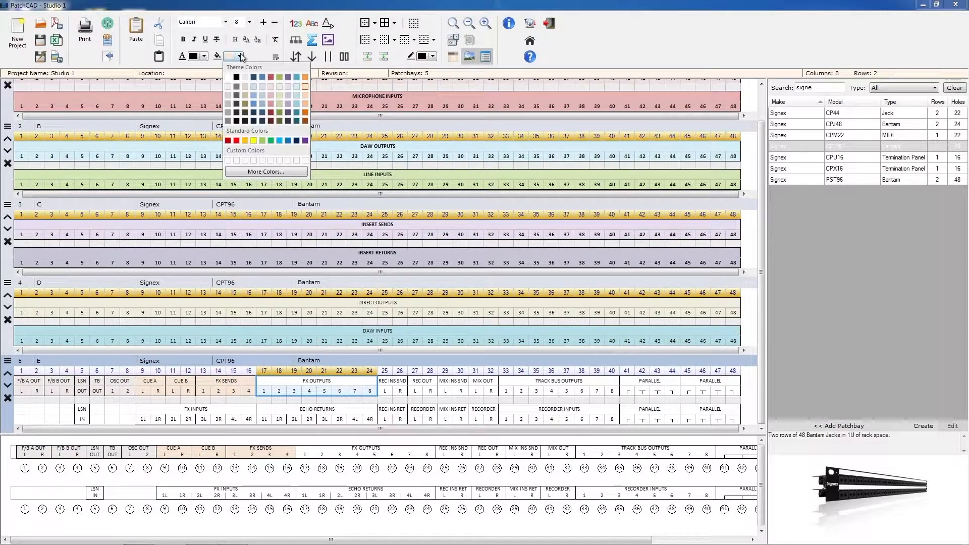
pyautogui.click(263, 87)
# - Fill FX INPUTS with medium blue, ECHO RETURNS with orange and the LSN IN cells with tan
pyautogui.moveTo(142, 410); pyautogui.dragTo(250, 420)
pyautogui.click(239, 57)
pyautogui.click(263, 87)
pyautogui.click(311, 405)
pyautogui.click(239, 56)
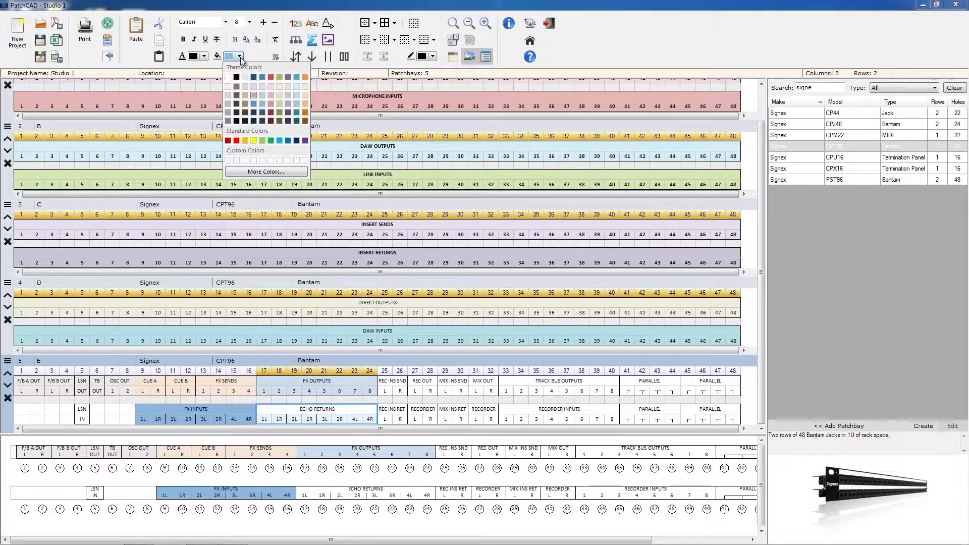
pyautogui.click(301, 96)
pyautogui.click(83, 413)
pyautogui.click(239, 56)
pyautogui.click(243, 86)
# - Fill the upper groups of holes 25-32 light orange, and REC INS RET and MIX INS RET a darker orange
pyautogui.moveTo(398, 385); pyautogui.dragTo(480, 396)
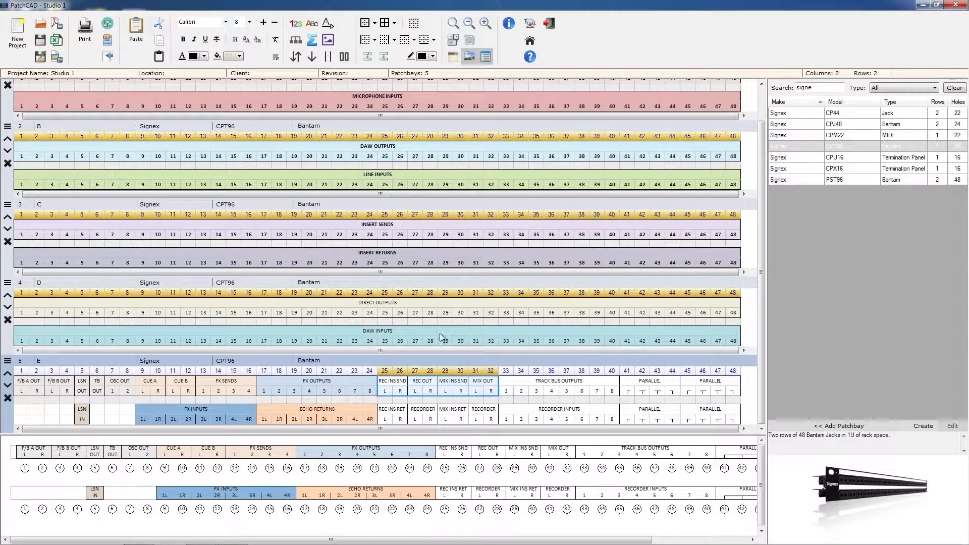
pyautogui.click(239, 56)
pyautogui.click(302, 85)
pyautogui.click(401, 419)
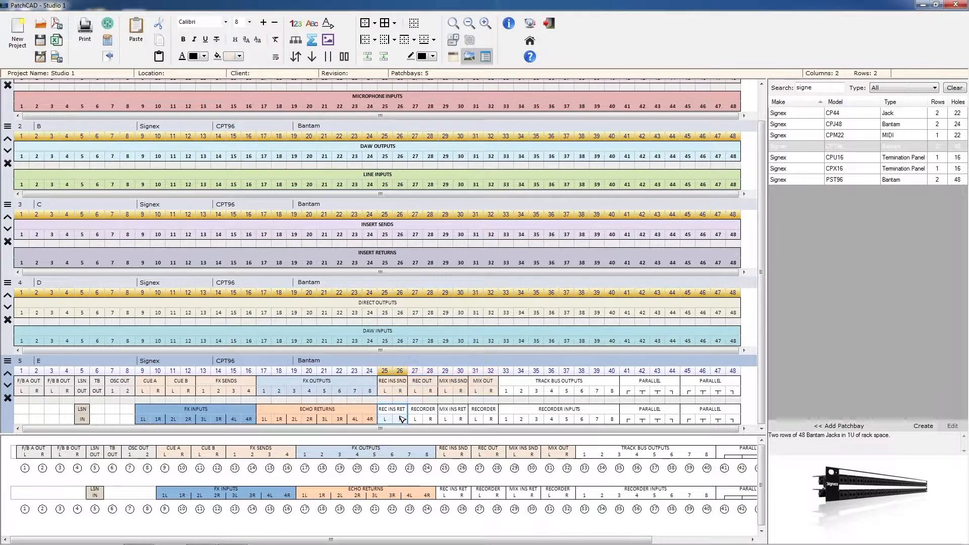
pyautogui.click(239, 57)
pyautogui.click(306, 106)
pyautogui.click(453, 421)
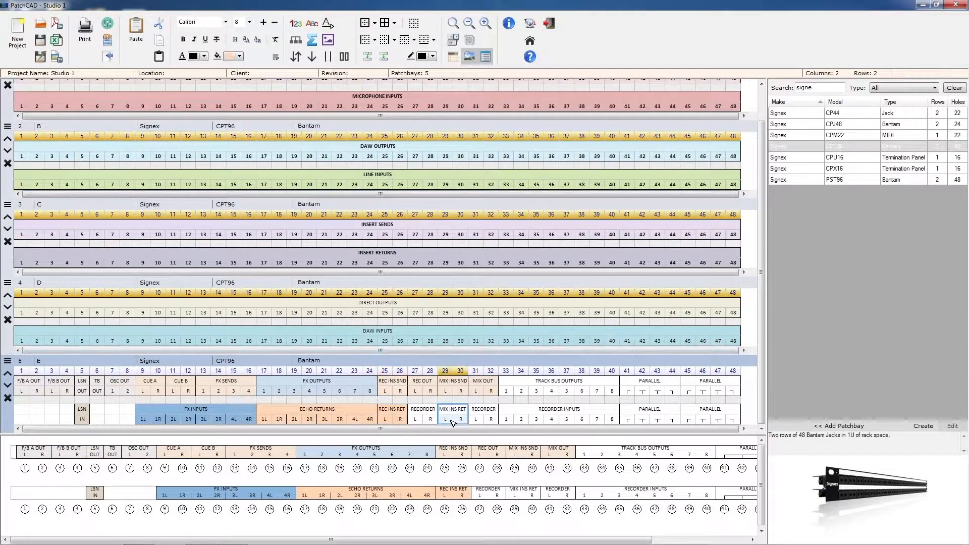
pyautogui.click(231, 59)
# - Fill both RECORDER groups and RECORDER INPUTS with aqua, and TRACK BUS OUTPUTS with light grey
pyautogui.click(419, 412)
pyautogui.click(240, 56)
pyautogui.click(301, 100)
pyautogui.moveTo(480, 416); pyautogui.dragTo(581, 423)
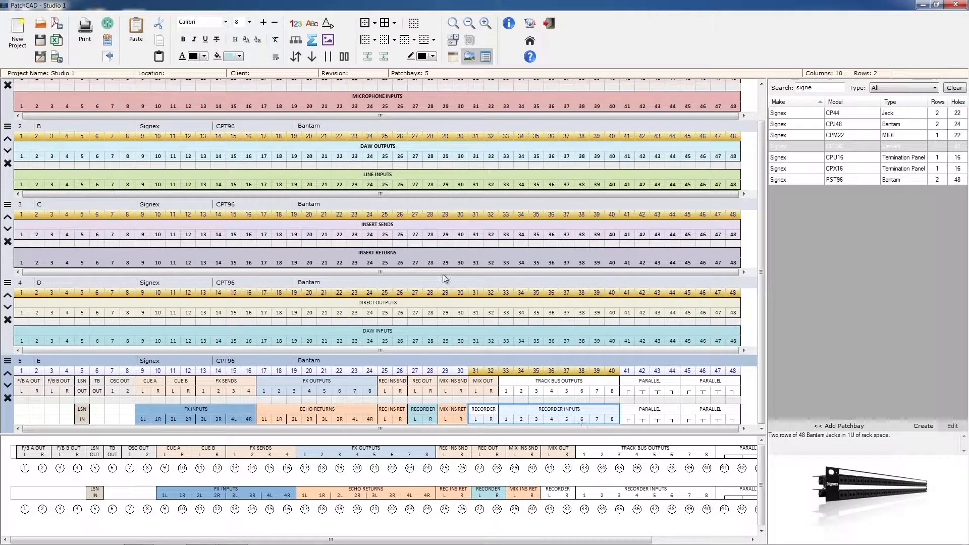
pyautogui.click(227, 58)
pyautogui.click(520, 385)
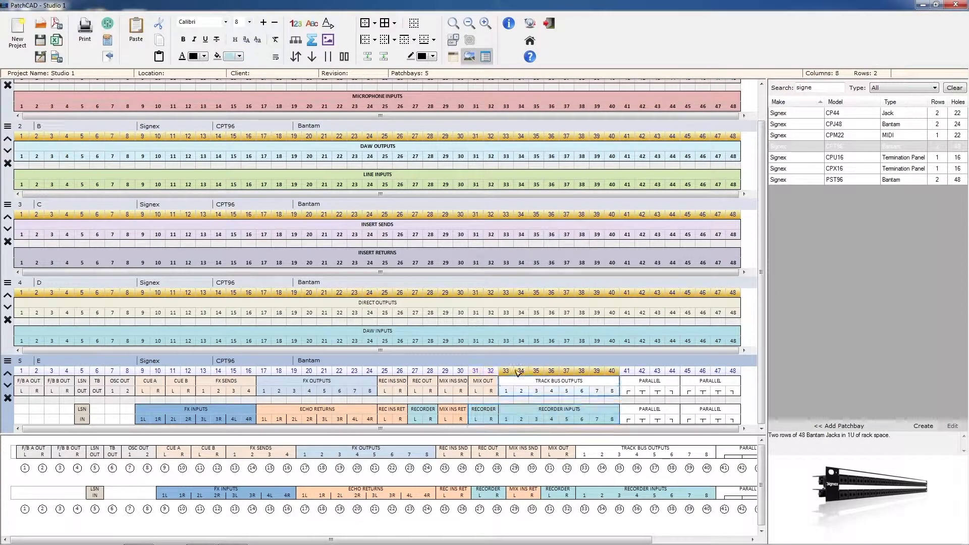
pyautogui.click(242, 55)
pyautogui.click(246, 79)
# - Find model 3391, add the Canford 45-3391 termination panel, and label its 16 numbered holes MICROPHONE TIE LINES
pyautogui.click(816, 88)
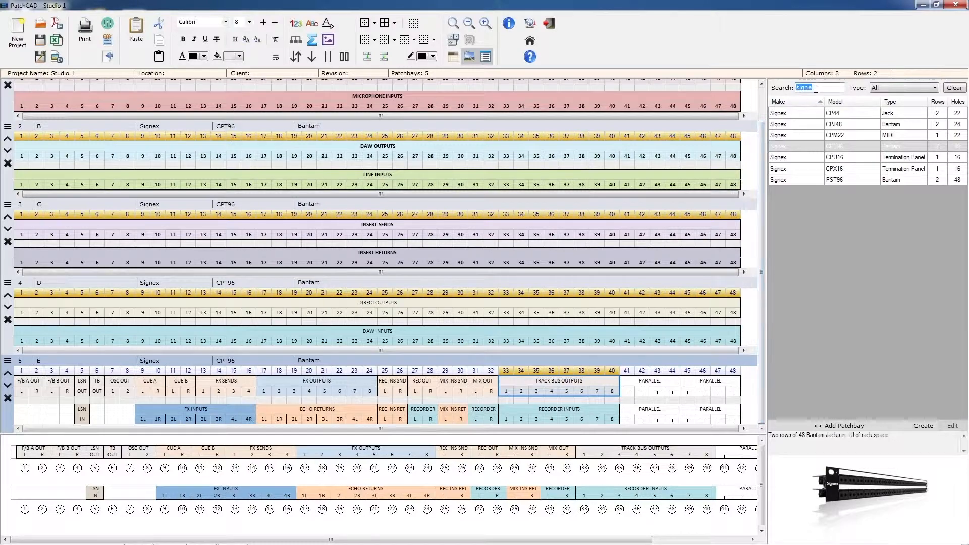
pyautogui.doubleClick(815, 89)
pyautogui.write('3391')
pyautogui.doubleClick(793, 112)
pyautogui.click(565, 310)
pyautogui.write('MICROPHONE TIE LINES')
pyautogui.press('Return')
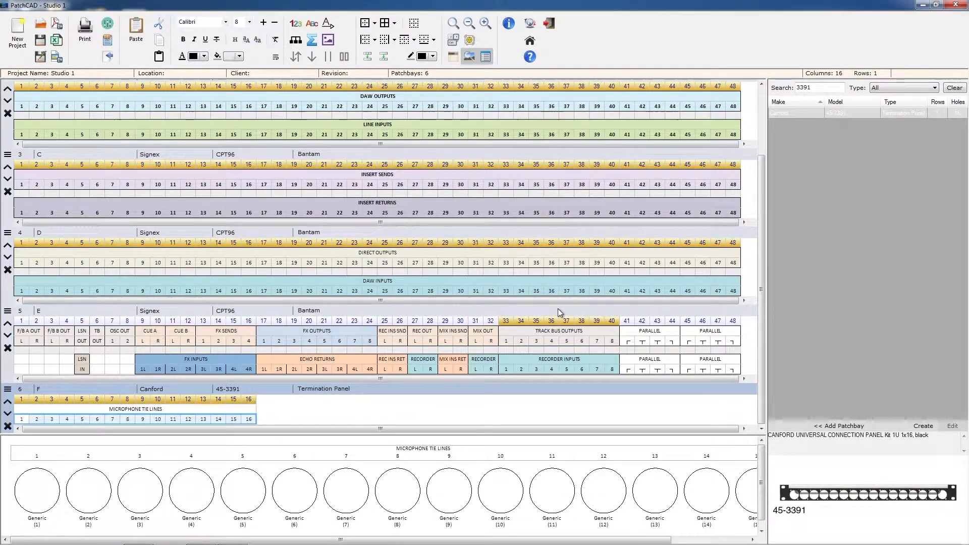
# - Fill the MICROPHONE TIE LINES strip pink and make the labels of patchbays D, E and F bold
pyautogui.click(240, 56)
pyautogui.click(271, 95)
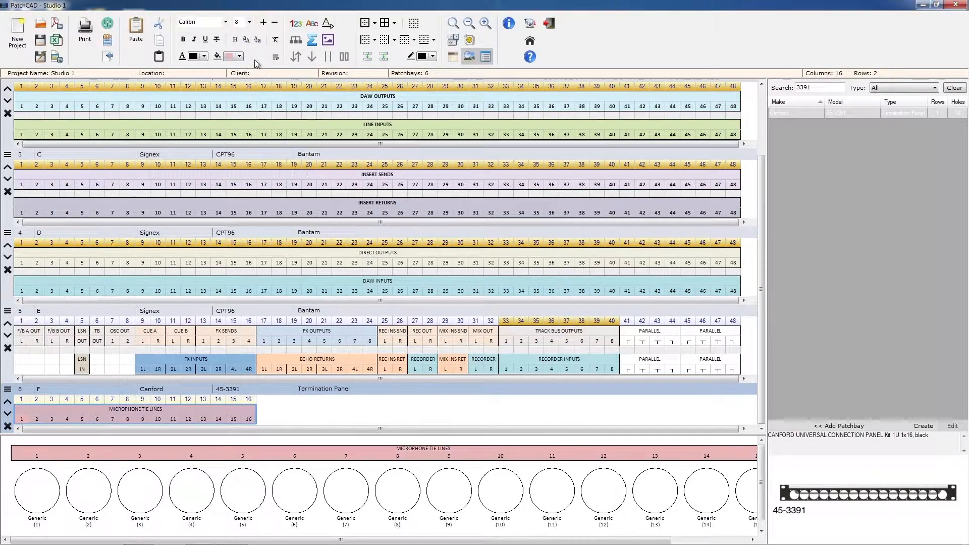
pyautogui.click(212, 330)
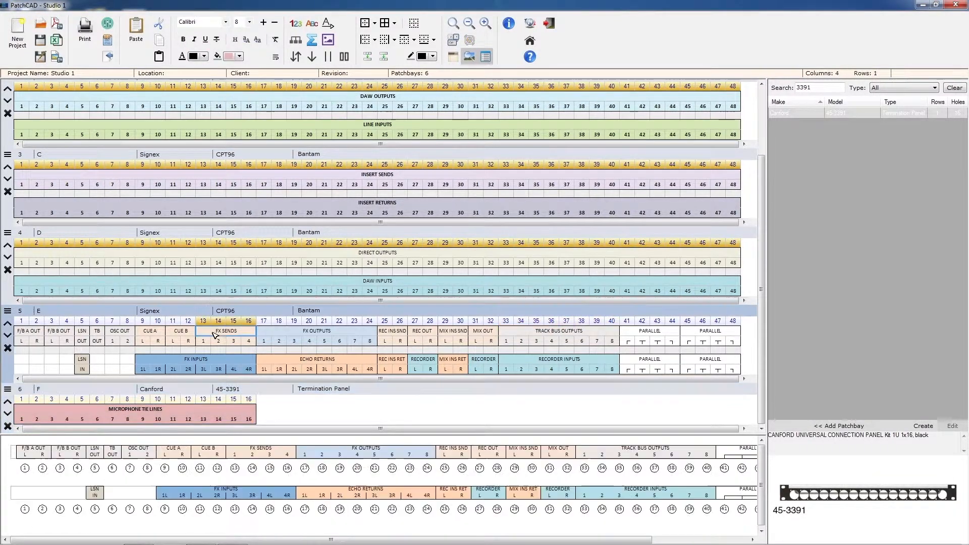
pyautogui.click(189, 271)
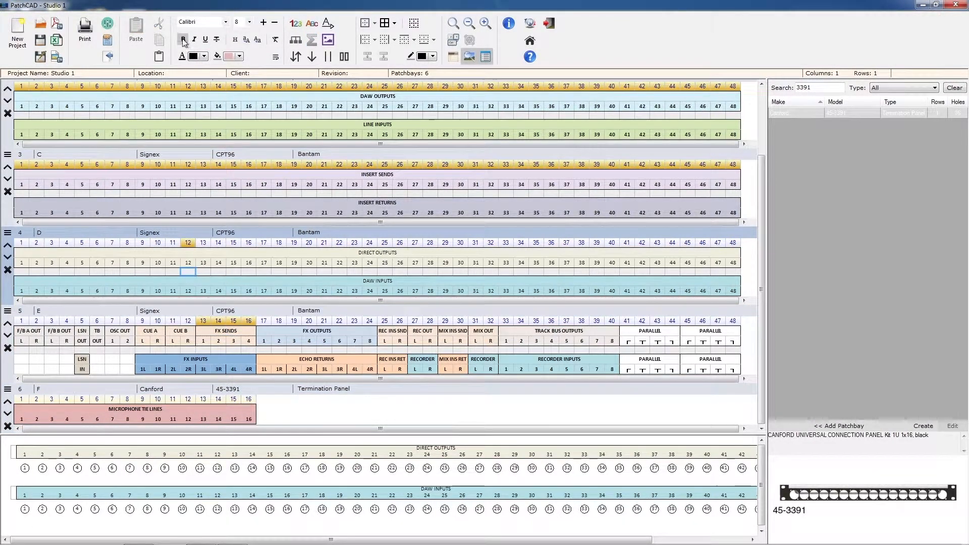
# - Configure all sockets of the MICROPHONE TIE LINES panel as XLR Female and save
pyautogui.click(136, 410)
pyautogui.click(470, 40)
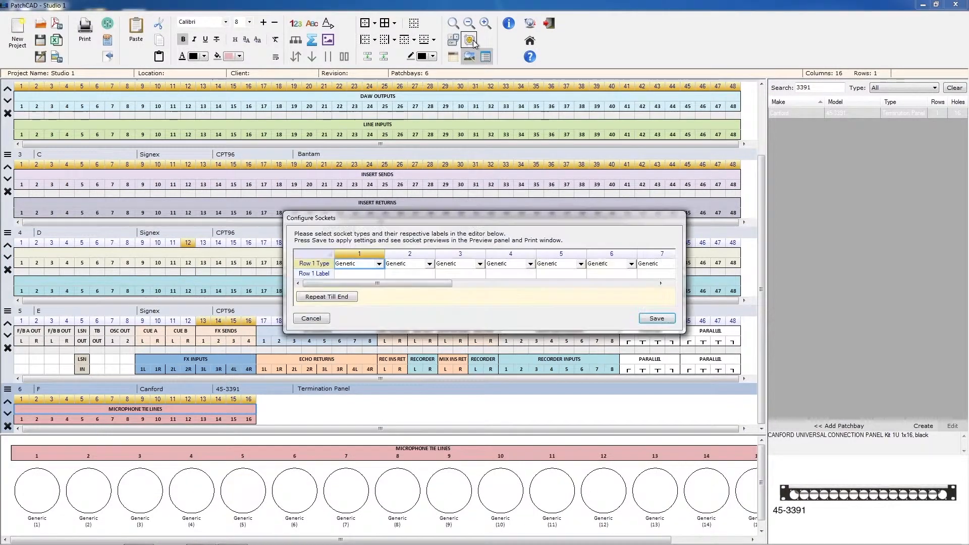
pyautogui.click(379, 264)
pyautogui.click(358, 301)
pyautogui.click(327, 296)
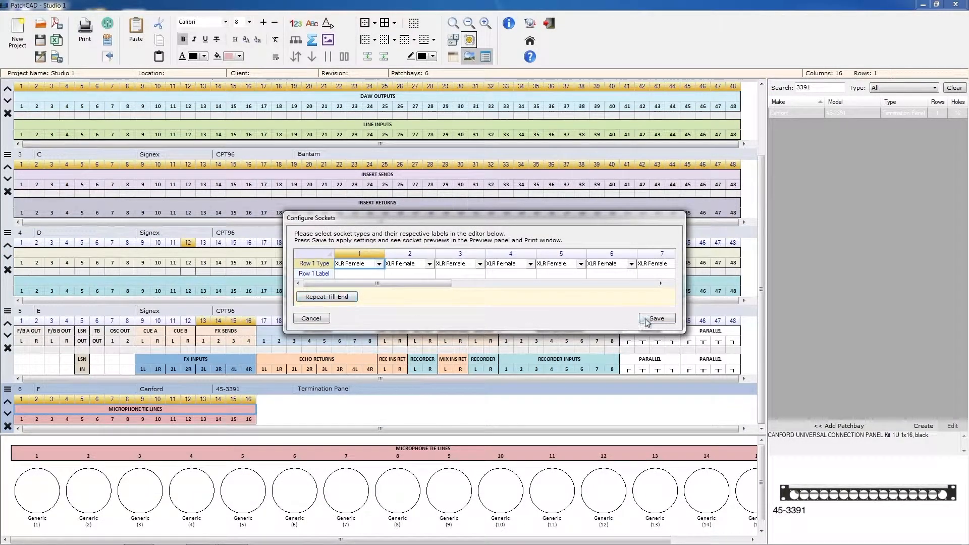
pyautogui.click(656, 318)
# - Add a second Canford 45-3391 panel and label its holes 1-4 HEADPHONES, lettered A to D
pyautogui.doubleClick(783, 112)
pyautogui.press('Return')
pyautogui.write('HEADPHONES')
pyautogui.press('Return')
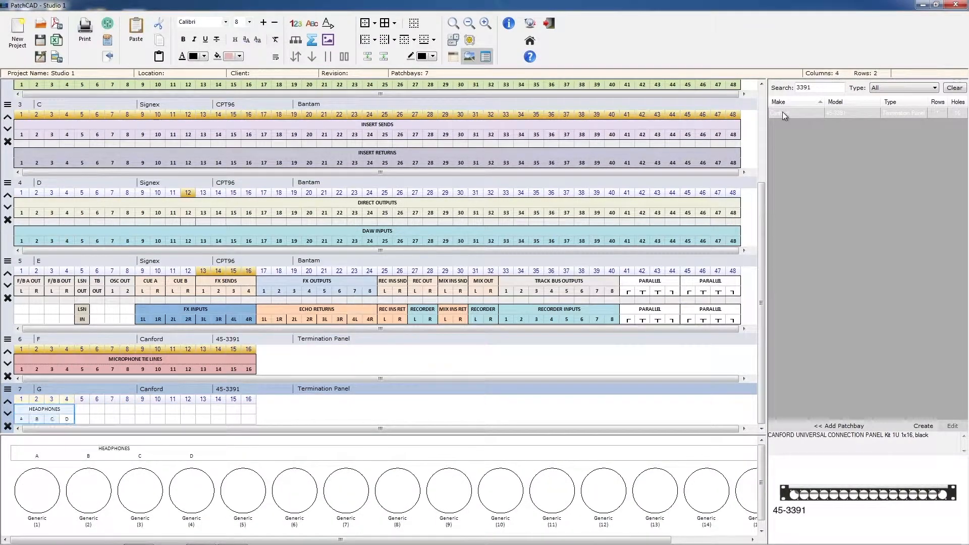
# - Label panel G's holes 5-8 VIDEO 1-4, holes 9-12 MIDI A-D and holes 13-16 NETWORK 1-4
pyautogui.write('VIDEO')
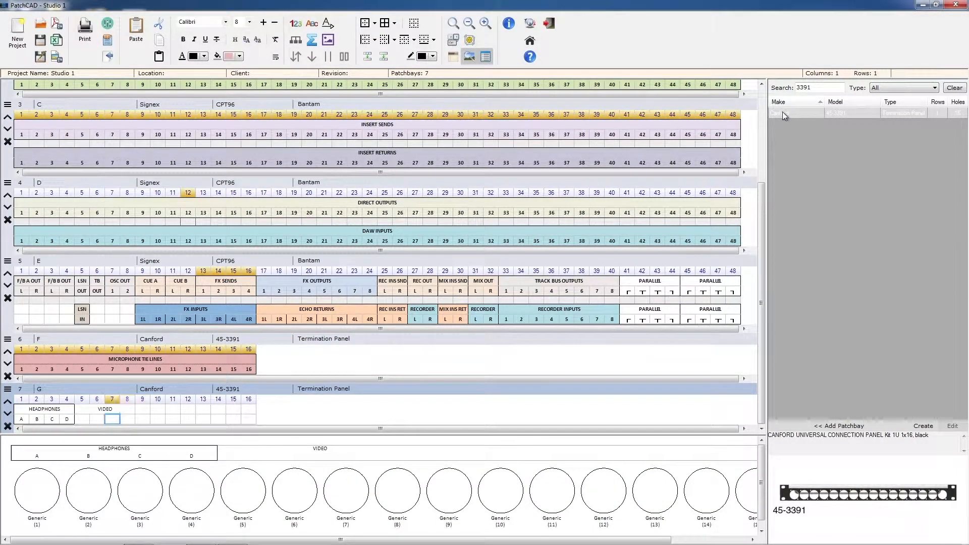
pyautogui.press('Return')
pyautogui.write('MIDI')
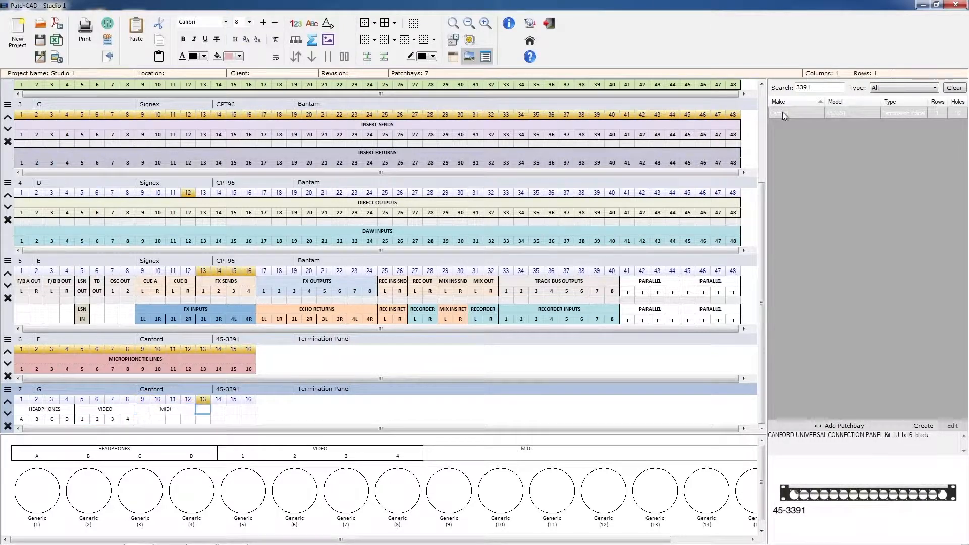
pyautogui.press('Return')
pyautogui.write('NETWORK')
pyautogui.press('Return')
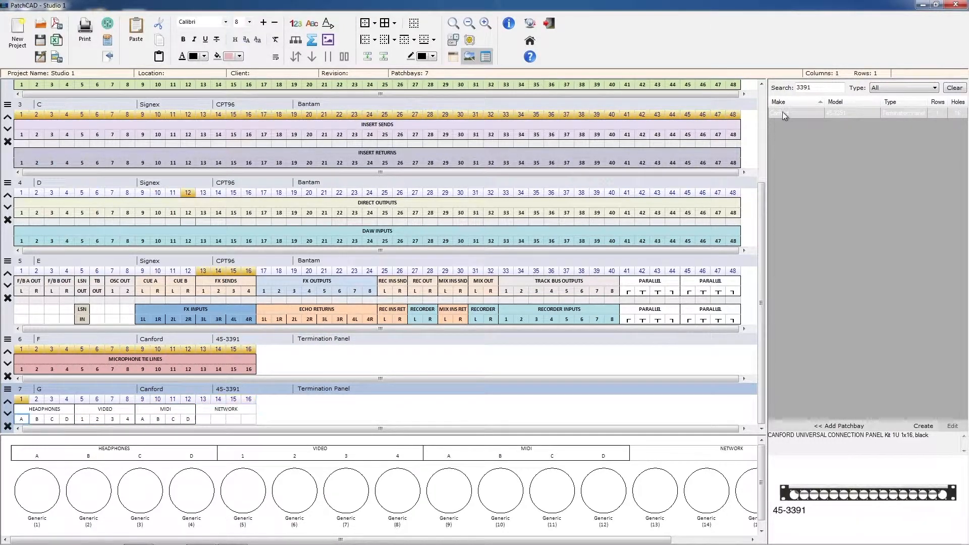
# - Fill panel G's NETWORK group with purple and its MIDI group with light green
pyautogui.click(239, 56)
pyautogui.click(294, 101)
pyautogui.click(153, 413)
pyautogui.moveTo(153, 415); pyautogui.dragTo(188, 419)
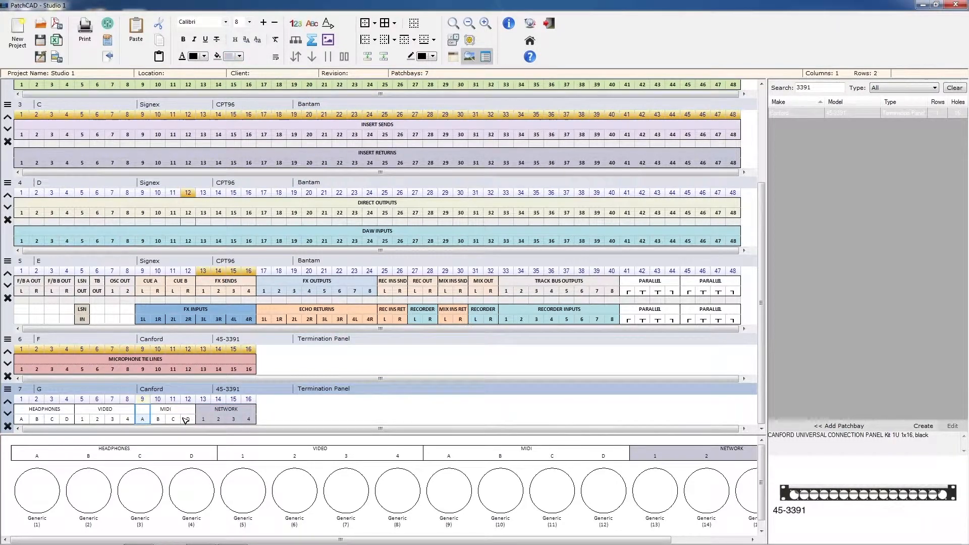
pyautogui.click(240, 56)
pyautogui.click(279, 95)
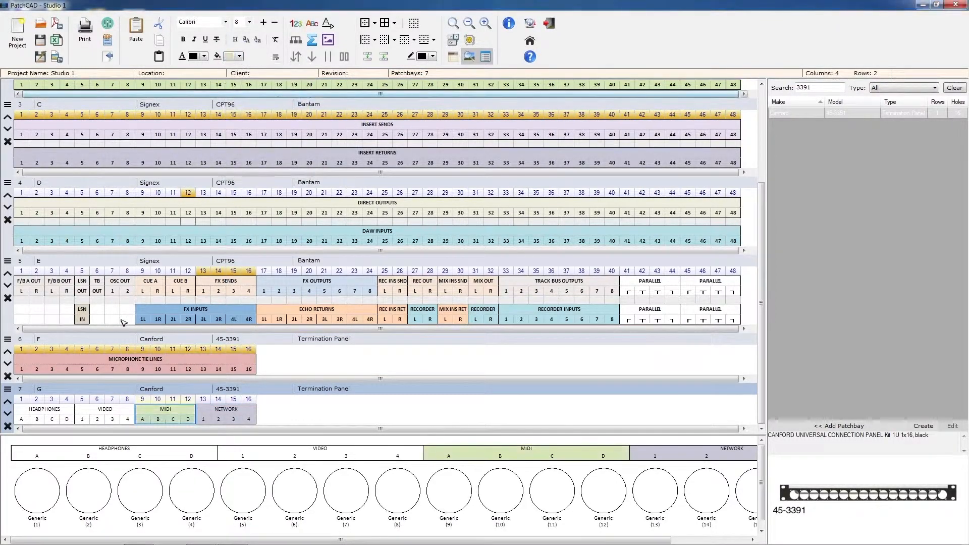
# - Fill the VIDEO group with aqua and HEADPHONES with light blue, and make panel G's labels bold
pyautogui.moveTo(91, 410); pyautogui.dragTo(126, 422)
pyautogui.click(240, 56)
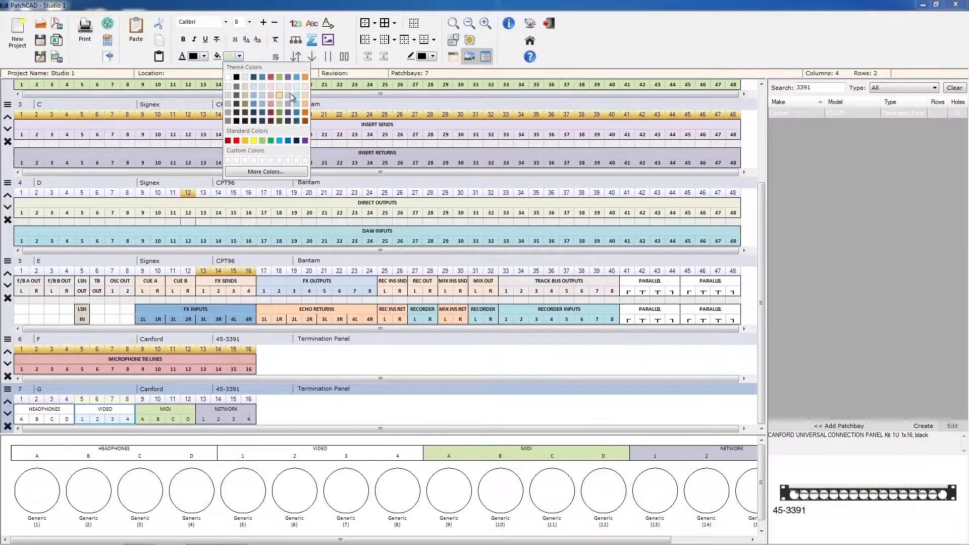
pyautogui.click(296, 95)
pyautogui.moveTo(30, 410); pyautogui.dragTo(63, 420)
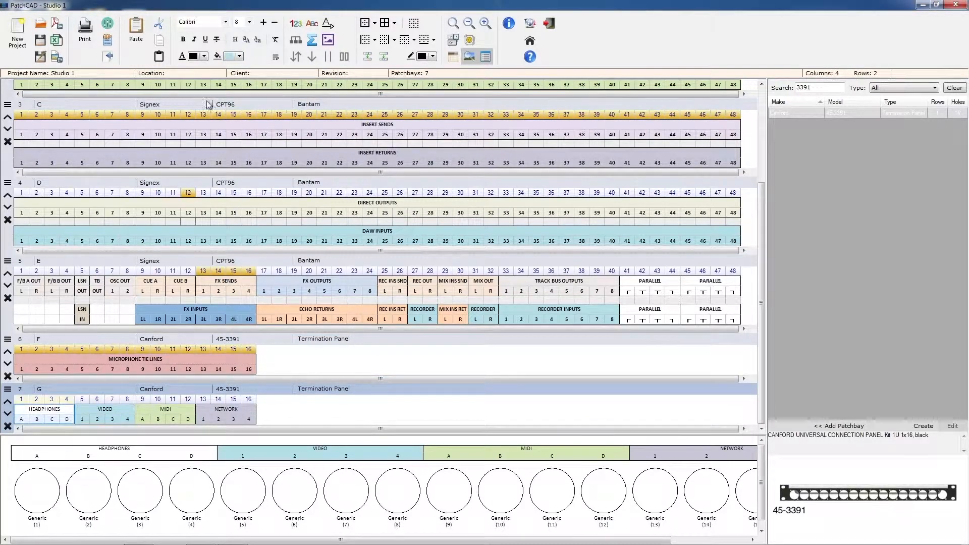
pyautogui.click(239, 57)
pyautogui.click(262, 97)
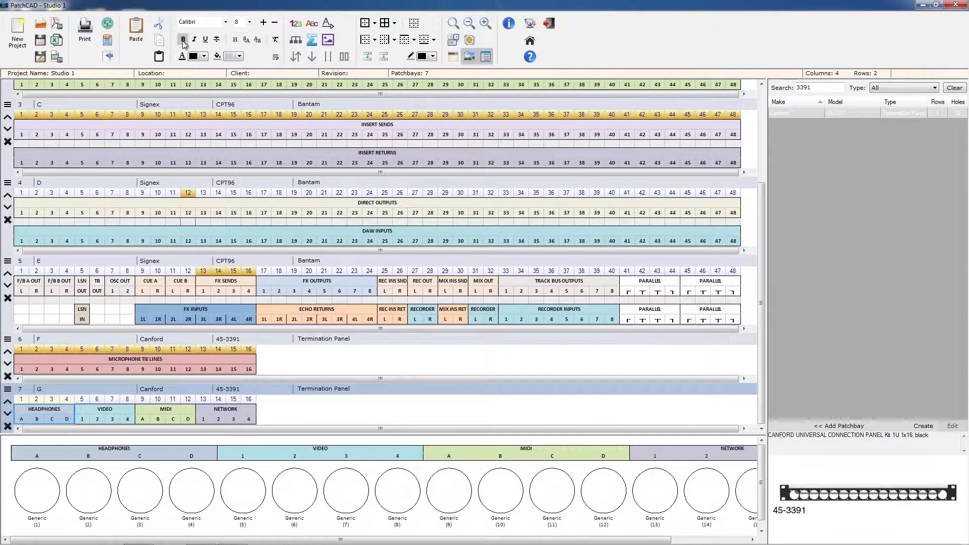
# - Open panel G's socket configuration and set every socket to TRS Jack
pyautogui.click(470, 41)
pyautogui.click(379, 264)
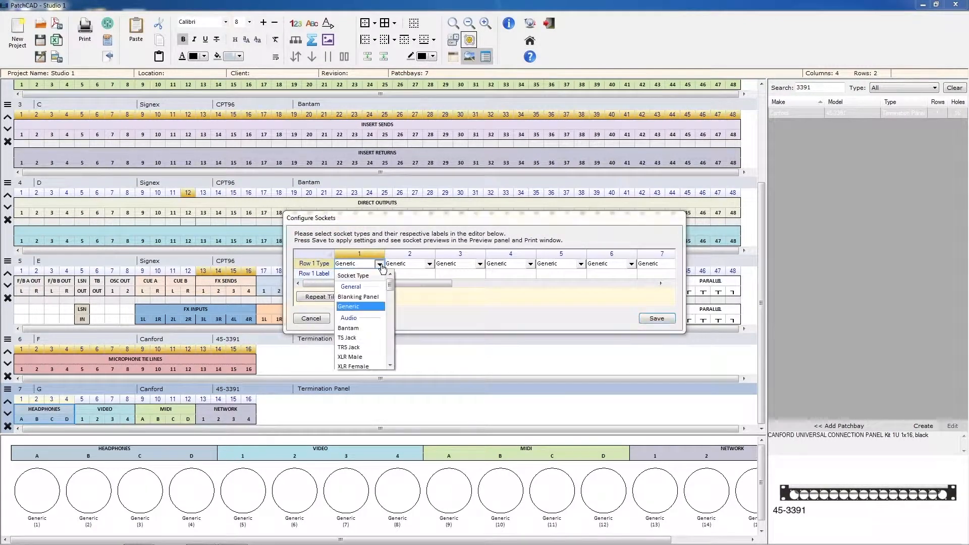
pyautogui.click(374, 347)
pyautogui.click(334, 299)
# - Set panel G's socket 5 to BNC and socket 6 to VGA
pyautogui.click(551, 268)
pyautogui.click(581, 264)
pyautogui.scroll(-3, 594, 318)
pyautogui.click(576, 359)
pyautogui.click(611, 268)
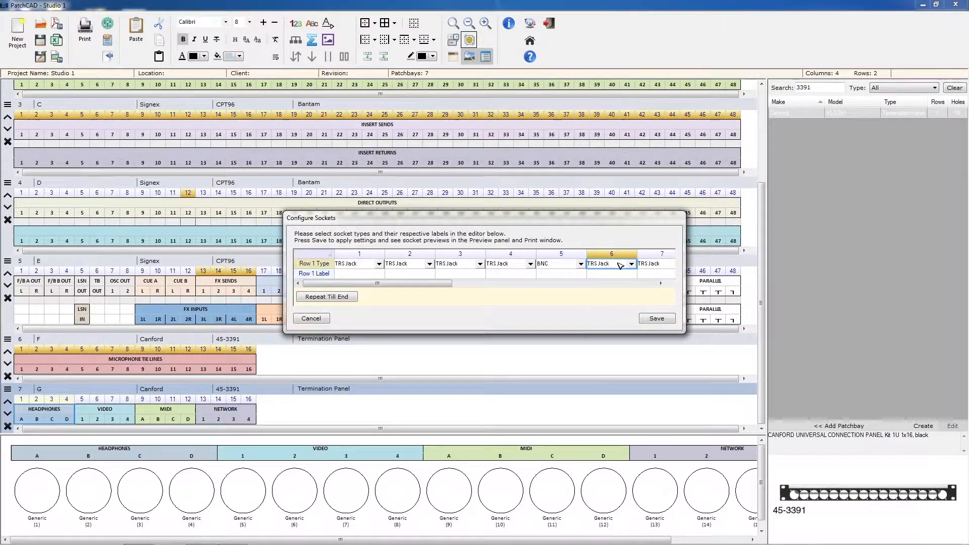
pyautogui.click(631, 264)
pyautogui.scroll(-3, 642, 344)
pyautogui.click(641, 365)
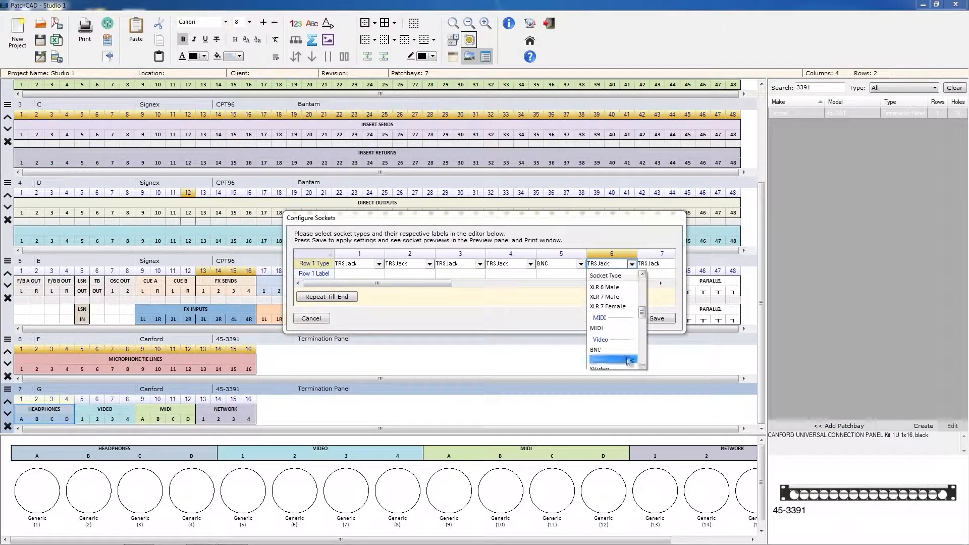
pyautogui.click(629, 359)
# - Set panel G's socket 7 to HDMI and socket 8 to DVI
pyautogui.click(661, 266)
pyautogui.click(670, 264)
pyautogui.moveTo(680, 287); pyautogui.dragTo(684, 318)
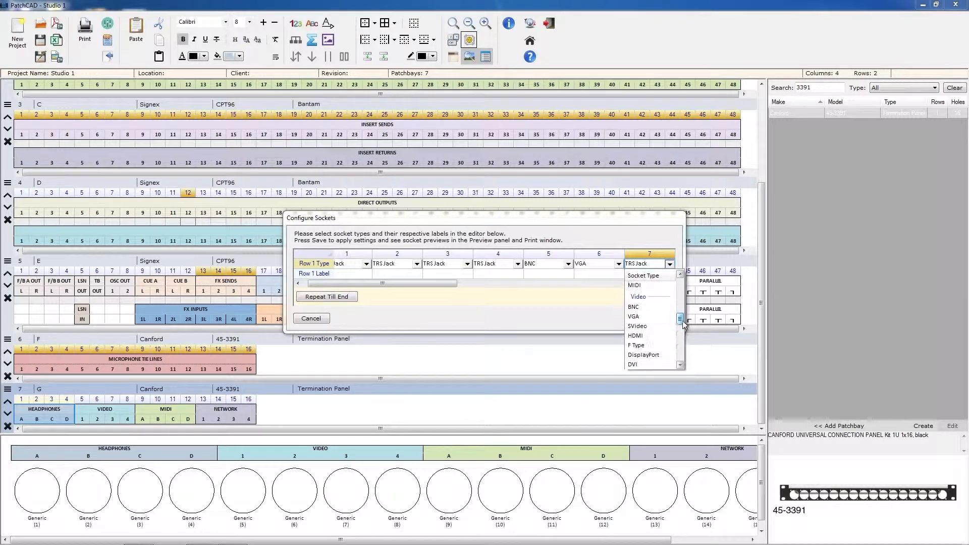
pyautogui.click(665, 336)
pyautogui.moveTo(444, 284); pyautogui.dragTo(530, 335)
pyautogui.click(518, 264)
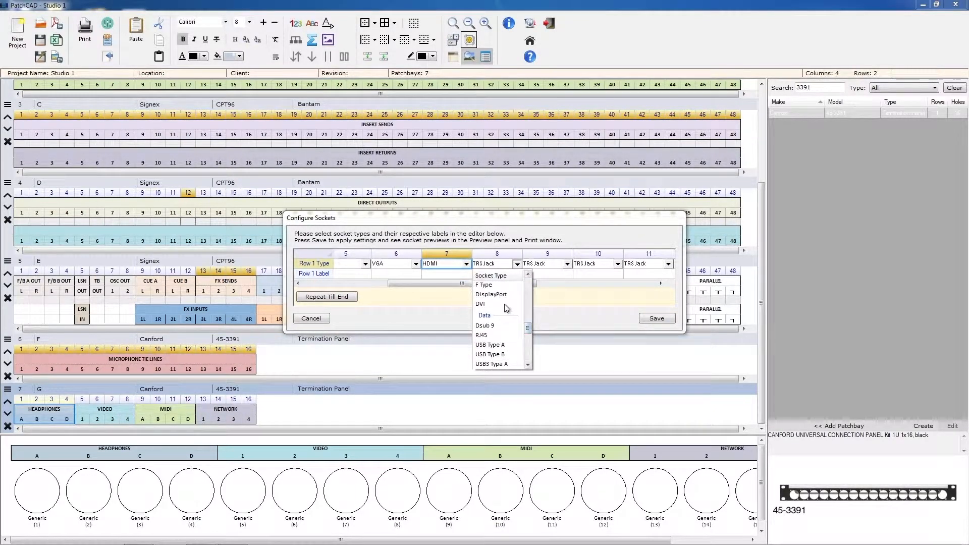
pyautogui.click(505, 304)
# - Set panel G's socket 9 to MIDI and repeat that type through the last socket
pyautogui.click(545, 264)
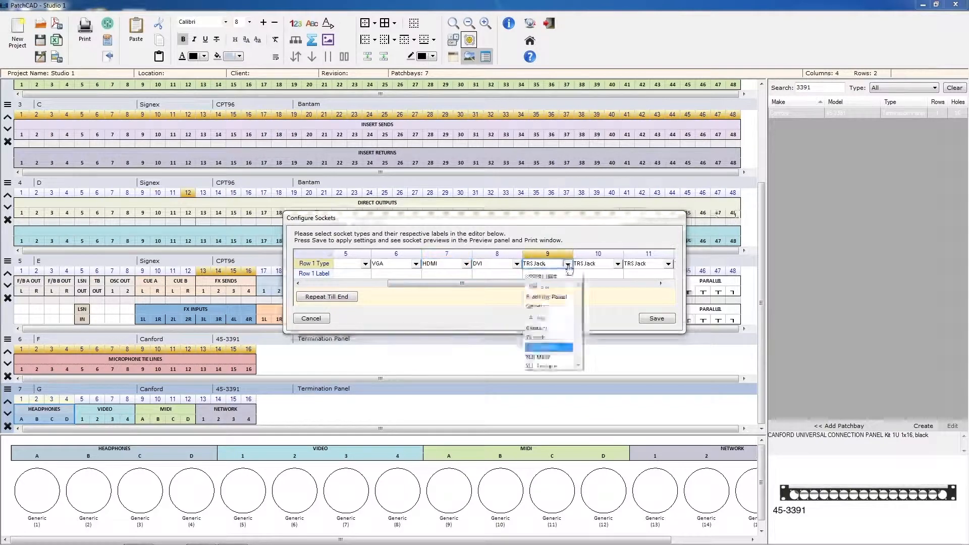
pyautogui.scroll(-6, 553, 328)
pyautogui.click(533, 339)
pyautogui.click(327, 297)
# - Set panel G's sockets from 13 through the last one to RJ45 and save the socket configuration
pyautogui.moveTo(401, 288); pyautogui.dragTo(549, 332)
pyautogui.click(538, 265)
pyautogui.click(538, 264)
pyautogui.click(522, 309)
pyautogui.click(327, 297)
pyautogui.click(657, 318)
# - Show the notes rows and enter the note "5M DB25 TO DB25" across columns 1 to 8 above patchbay A
pyautogui.scroll(3, 181, 145)
pyautogui.click(187, 105)
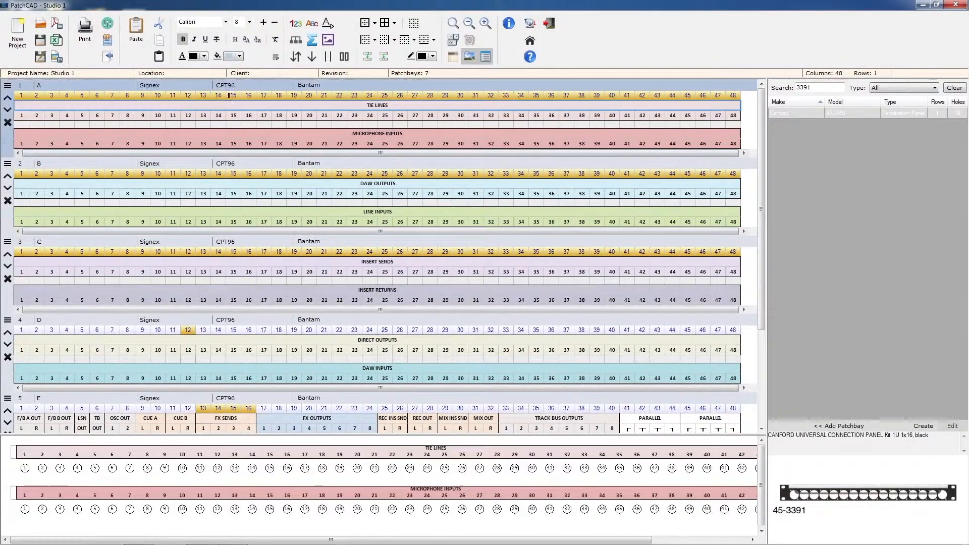
pyautogui.click(453, 57)
pyautogui.moveTo(48, 108); pyautogui.dragTo(150, 108)
pyautogui.write('5M DB25 TO DB25')
pyautogui.press('Return')
# - Copy the "5M DB25 TO DB25" note into the five remaining eight-column blocks above patchbay A
pyautogui.click(150, 107)
pyautogui.hotkey('ctrl', 'c')
pyautogui.press('Right')
pyautogui.hotkey('ctrl', 'v')
pyautogui.press('Right')
pyautogui.hotkey('ctrl', 'v')
pyautogui.press('Right')
pyautogui.hotkey('ctrl', 'v')
pyautogui.press('Right')
pyautogui.hotkey('ctrl', 'v')
pyautogui.press('Right')
pyautogui.hotkey('ctrl', 'v')
# - Paste the "5M DB25 TO DB25" note into all six eight-column blocks below patchbay A
pyautogui.click(49, 196)
pyautogui.hotkey('ctrl', 'v')
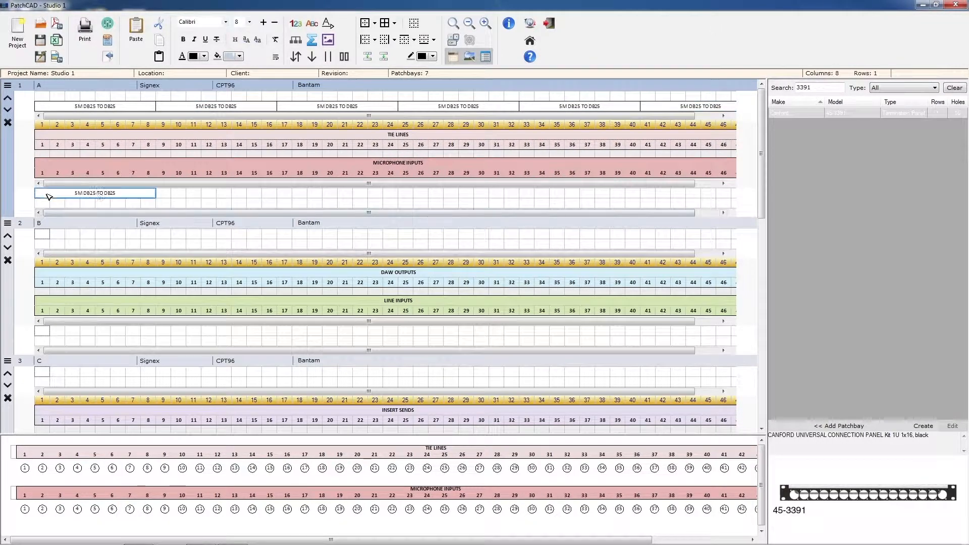
pyautogui.hotkey('ctrl', 'v')
pyautogui.click(283, 195)
pyautogui.hotkey('ctrl', 'v')
pyautogui.click(406, 195)
pyautogui.hotkey('ctrl', 'v')
pyautogui.click(527, 195)
pyautogui.hotkey('ctrl', 'v')
pyautogui.click(648, 197)
pyautogui.hotkey('ctrl', 'v')
# - Paste the full row of "5M DB25 TO DB25" notes above and below patchbays B and C
pyautogui.click(43, 245)
pyautogui.hotkey('ctrl', 'v')
pyautogui.click(43, 331)
pyautogui.hotkey('ctrl', 'v')
pyautogui.scroll(-3, 43, 332)
pyautogui.click(43, 230)
pyautogui.hotkey('ctrl', 'v')
pyautogui.click(47, 317)
pyautogui.hotkey('ctrl', 'v')
# - Paste the full row of "5M DB25 TO DB25" notes above and below patchbay D
pyautogui.scroll(-3, 47, 321)
pyautogui.click(43, 249)
pyautogui.hotkey('ctrl', 'v')
pyautogui.click(44, 335)
pyautogui.hotkey('ctrl', 'v')
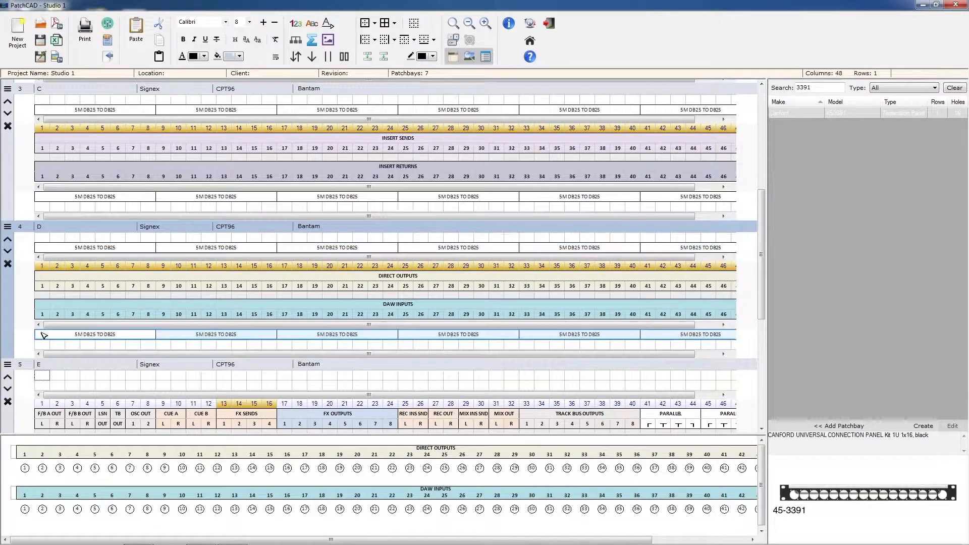
# - Above patchbay E, note "5M DB25 TO DB25" for columns 1 to 24 and "5M DB25 TO (2xTRS, 2xXLR F, 2xTRS, 2xXLR F)" for columns 25 to 32
pyautogui.scroll(-3, 44, 335)
pyautogui.click(43, 238)
pyautogui.hotkey('ctrl', 'v')
pyautogui.click(47, 333)
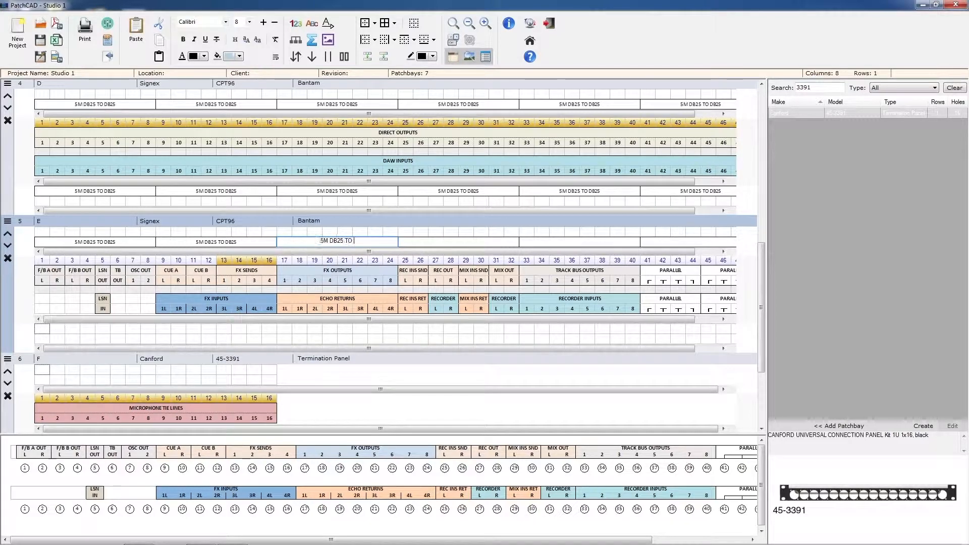
pyautogui.write('2xTRS, 2xXLR F, 2xTRS, ')
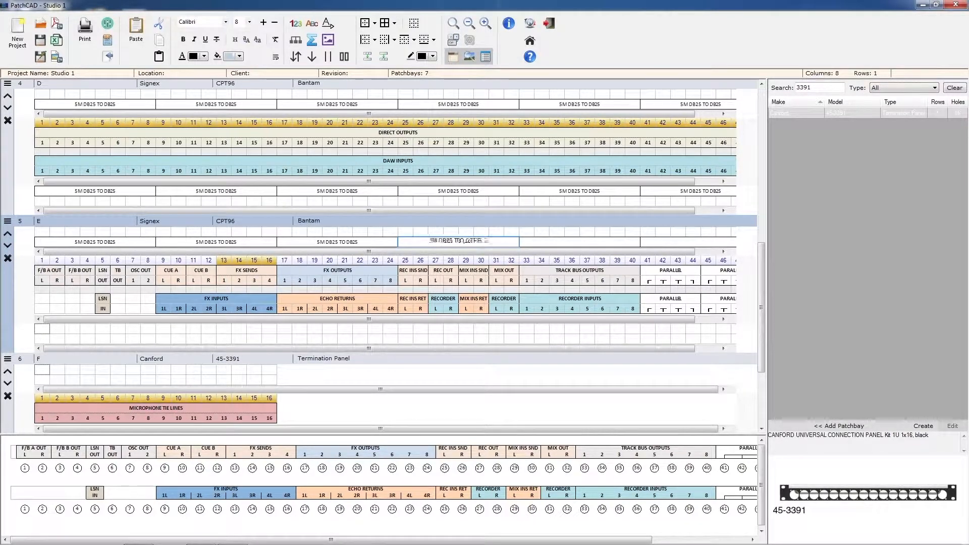
pyautogui.write('2xXLR F)')
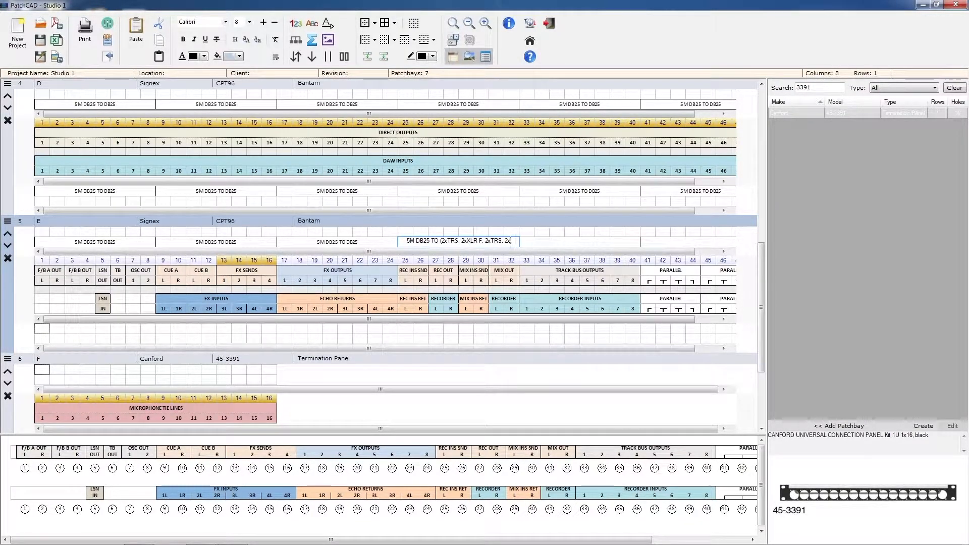
# - Above patchbay E, enter "5M DB25 TO DB25" for columns 33 to 40 and "DB25 SPECIAL PARALLEL SPLIT" for columns 41 to 48
pyautogui.press('Tab')
pyautogui.write('5M')
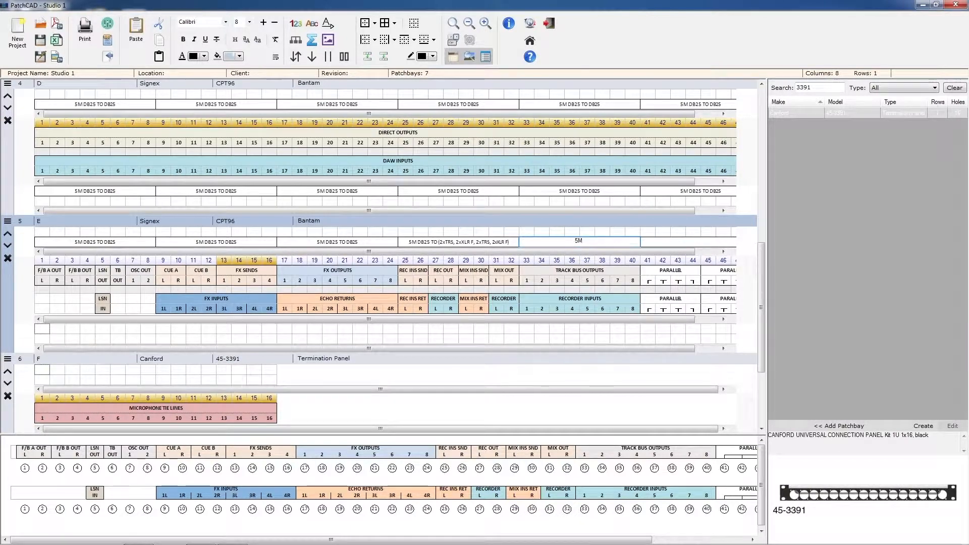
pyautogui.write(' DB25 TO DB25')
pyautogui.press('Tab')
pyautogui.write('DB')
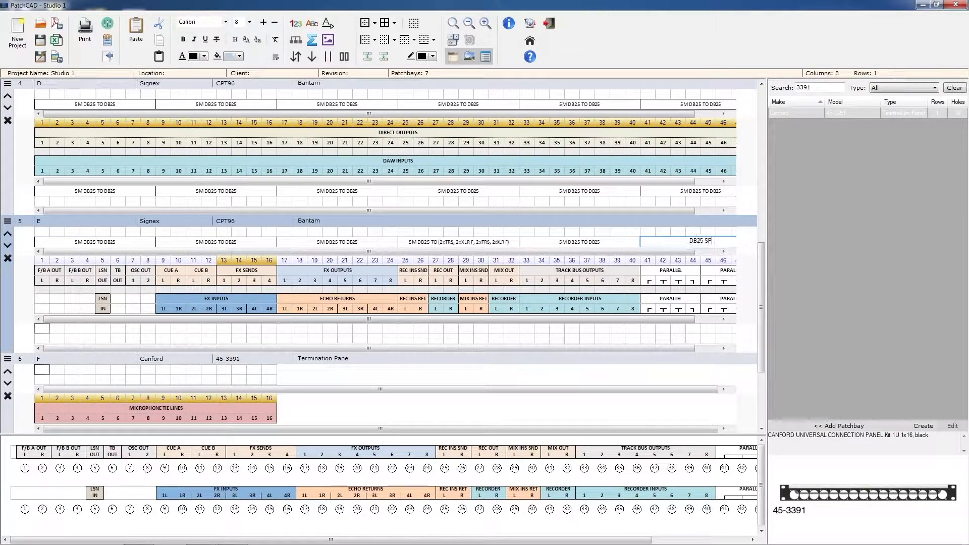
pyautogui.write(' SPLIT')
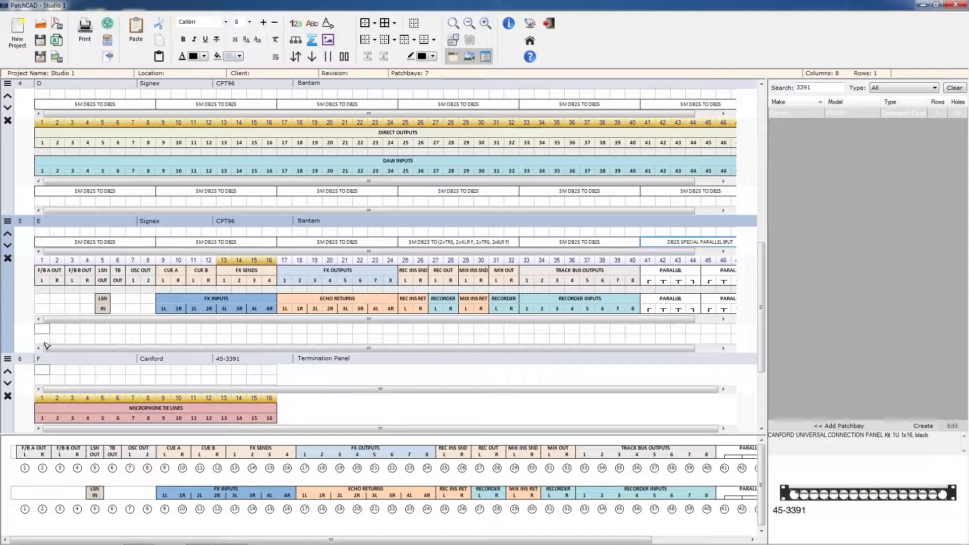
# - Copy patchbay E's upper notes row below it and change the lower columns 25 to 32 note to "5M DB25 TO (2xTRS, 2xXLR M, 2xTRS, 2xXLR M)"
pyautogui.click(647, 328)
pyautogui.click(665, 244)
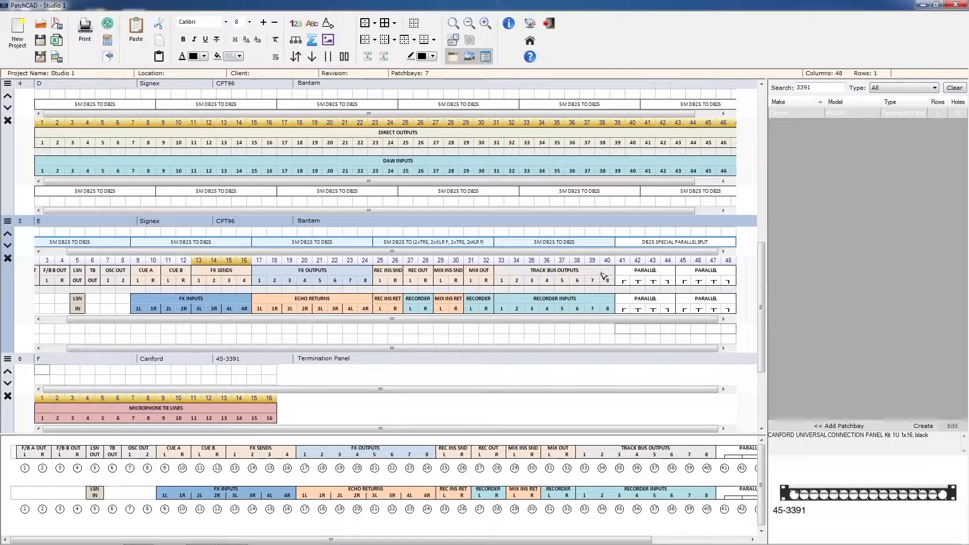
pyautogui.click(47, 348)
pyautogui.click(44, 330)
pyautogui.hotkey('ctrl', 'v')
pyautogui.click(451, 329)
pyautogui.click(472, 327)
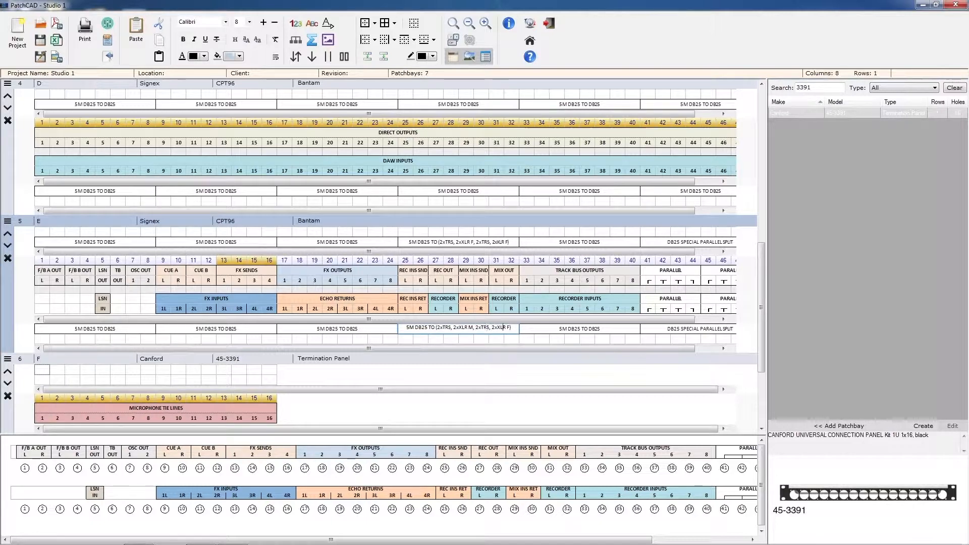
pyautogui.press('Return')
# - Enter the note "16-WAY 12M LOOM TERMINATING ON 2 X DB25" across all 16 columns above panel F
pyautogui.scroll(-2, 182, 365)
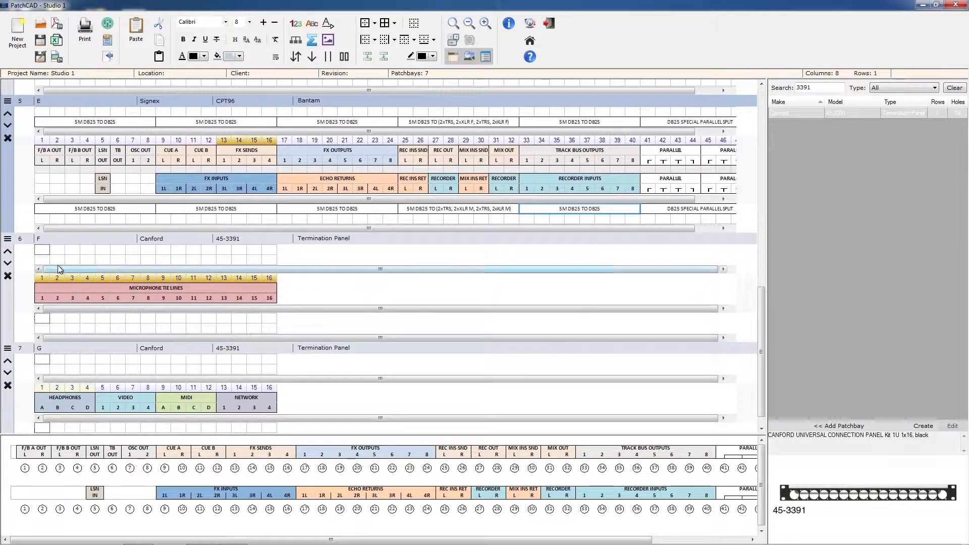
pyautogui.click(44, 258)
pyautogui.moveTo(47, 261); pyautogui.dragTo(270, 262)
pyautogui.write('16-WAY 12M LOOM')
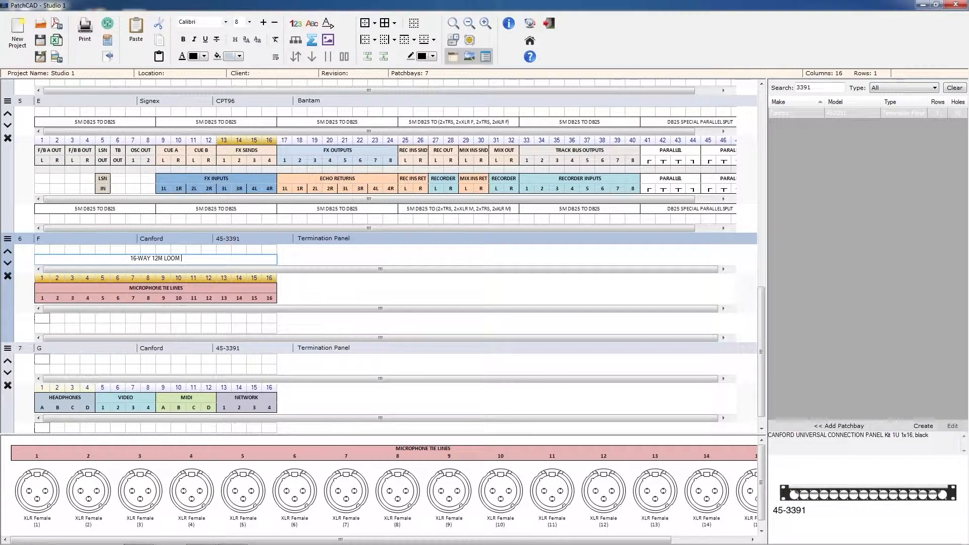
pyautogui.write(' TERMINATING ON 2 X DB25')
pyautogui.press('Return')
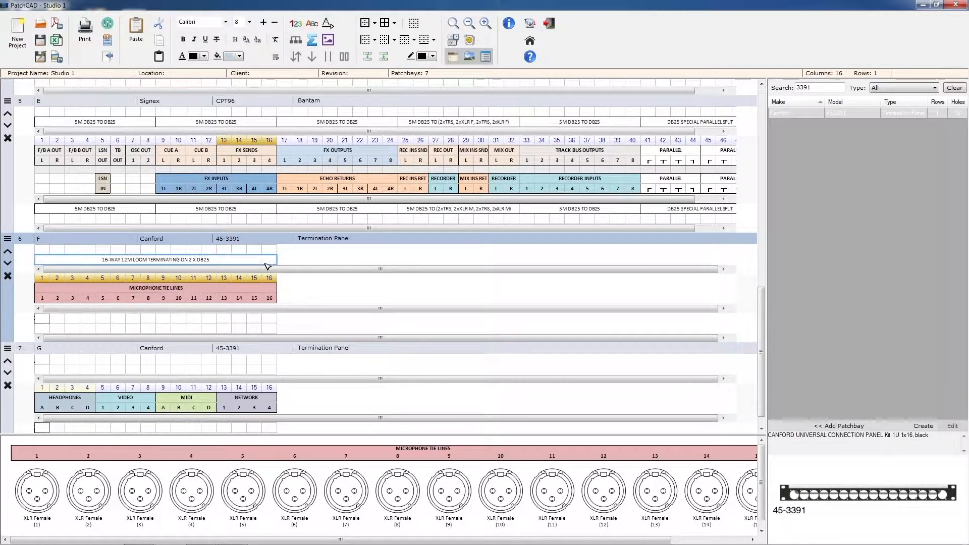
# - Above panel G, enter the note "4-WAY 4M -> TRS" for HEADPHONES and "12M LEADS AS PER SPEC" for VIDEO
pyautogui.scroll(-1, 263, 307)
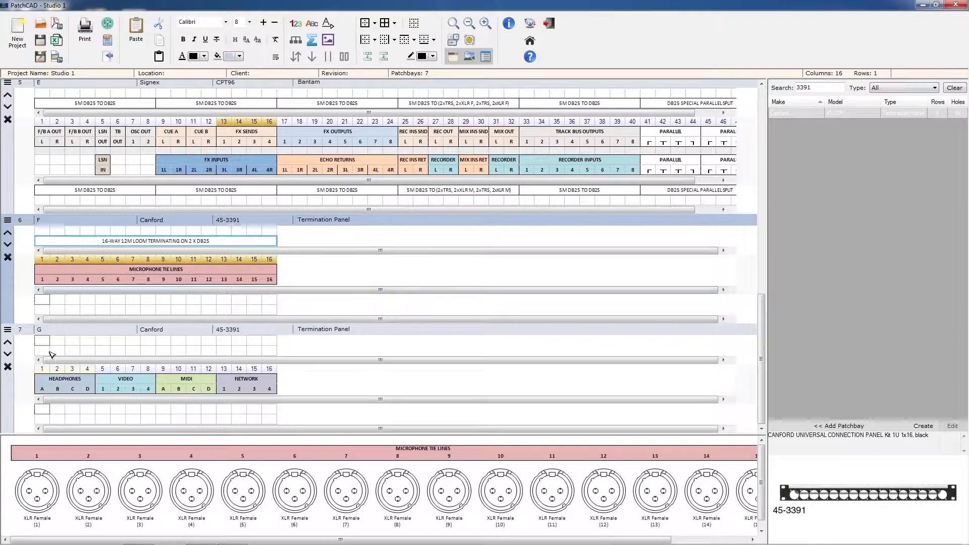
pyautogui.moveTo(44, 349); pyautogui.dragTo(87, 352)
pyautogui.write('4-WAY 4M -> TRS')
pyautogui.press('Tab')
pyautogui.write('12M LEADS AS PER SPEC')
# - Above panel G, enter the note "4 X 12M MIDI LEADS" for MIDI and "12M CAT5e LEADS" for NETWORK
pyautogui.press('Tab')
pyautogui.write('4 X 12M MIDI LEADS')
pyautogui.press('Tab')
pyautogui.write('12M CAT5e ')
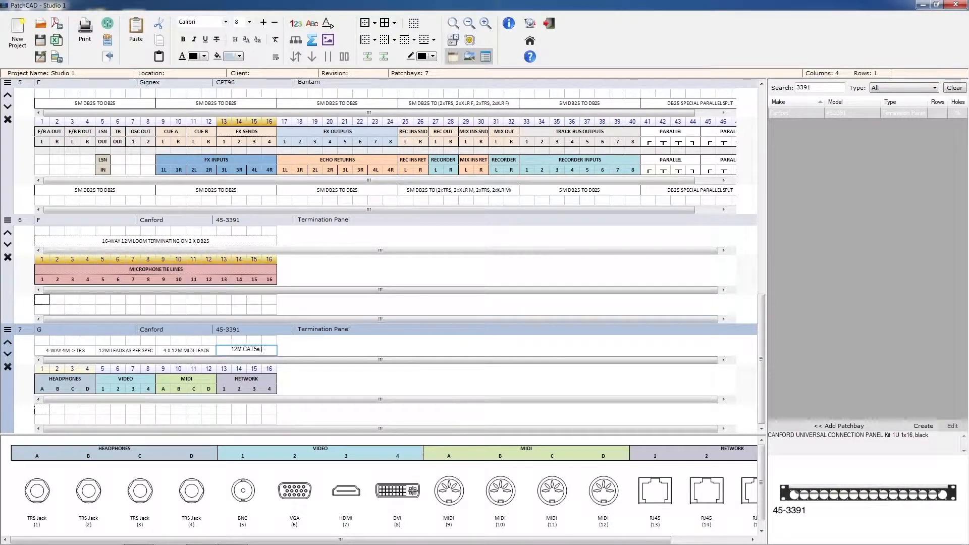
pyautogui.write('LEADS')
pyautogui.press('Return')
# - Open the print preview, switch it to all patchbays and page through it to panel G
pyautogui.scroll(6, 101, 248)
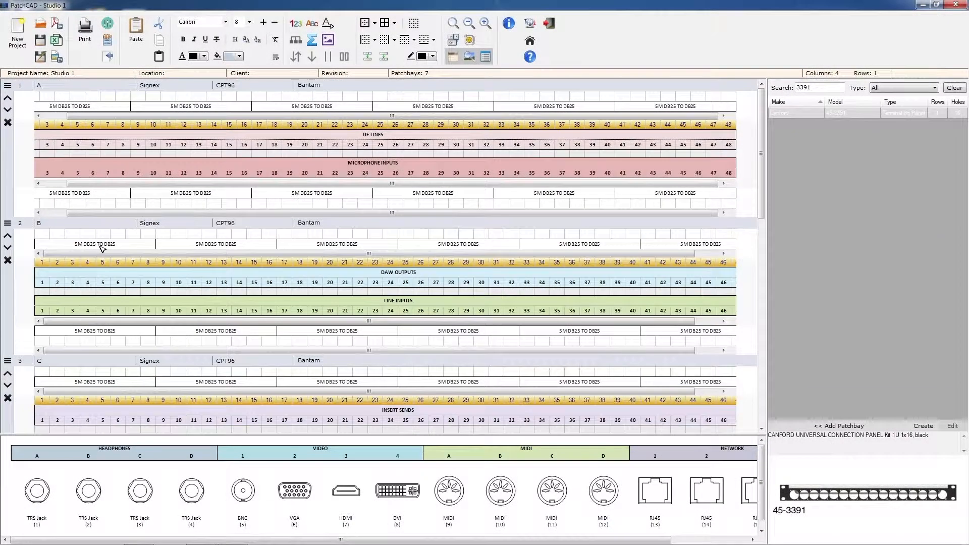
pyautogui.click(82, 32)
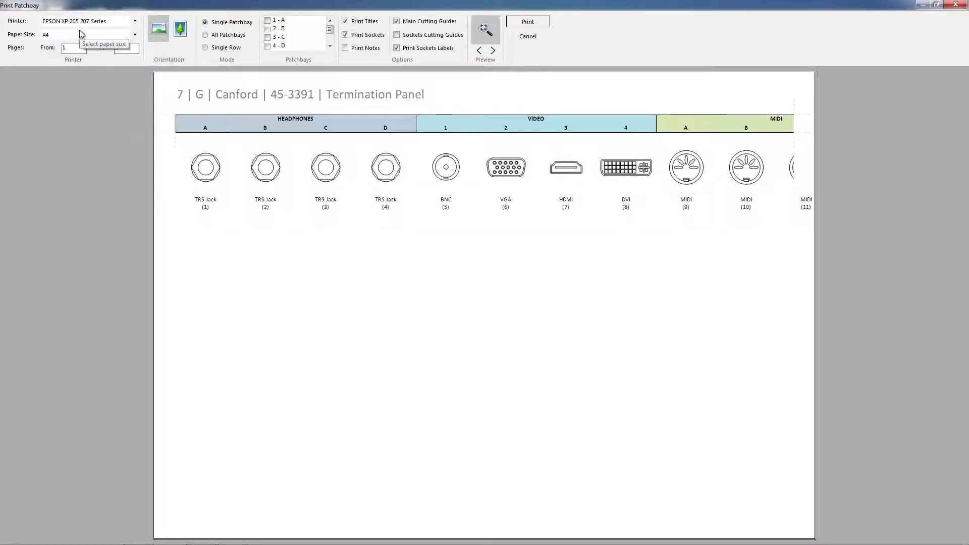
pyautogui.click(214, 36)
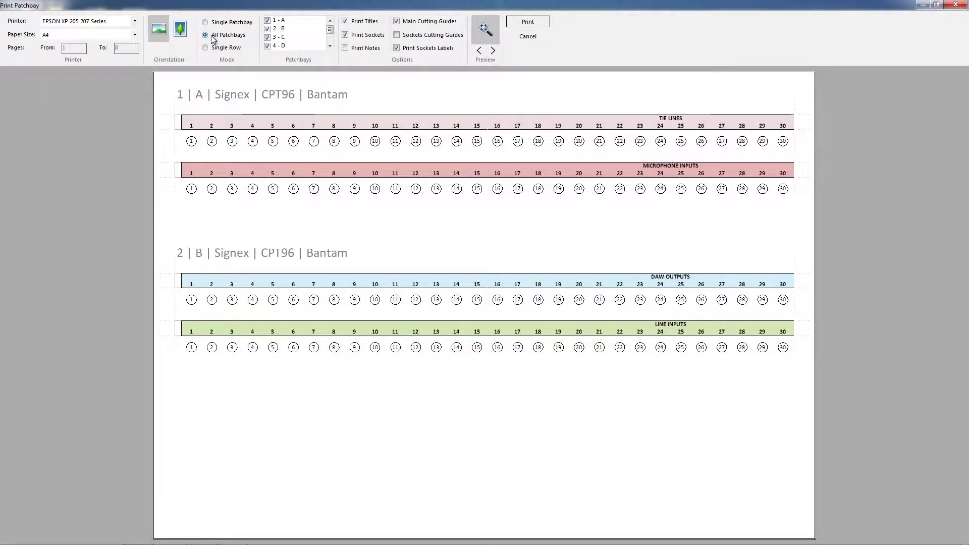
pyautogui.click(490, 51)
pyautogui.click(491, 51)
pyautogui.click(491, 51)
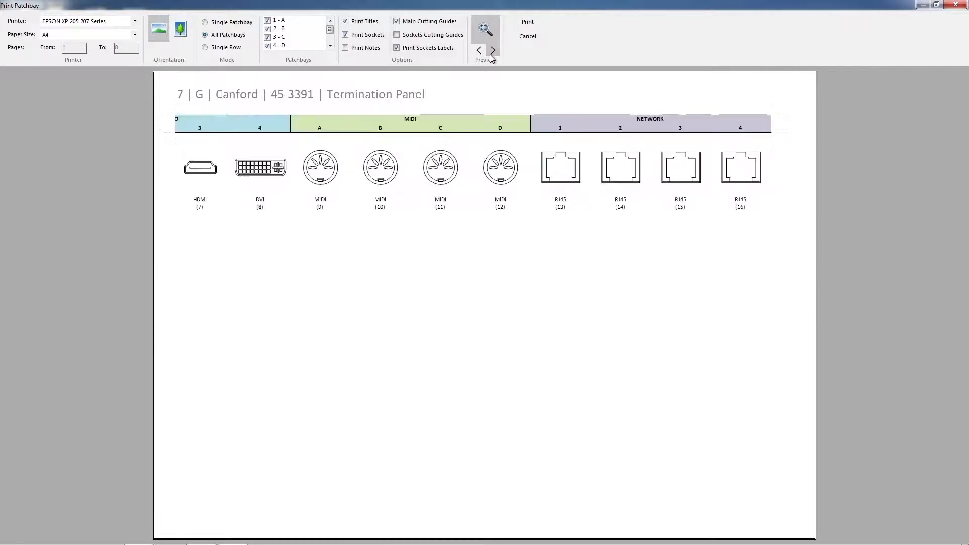
# - Include the notes in the printout and page back through the preview to patchbay A
pyautogui.click(367, 48)
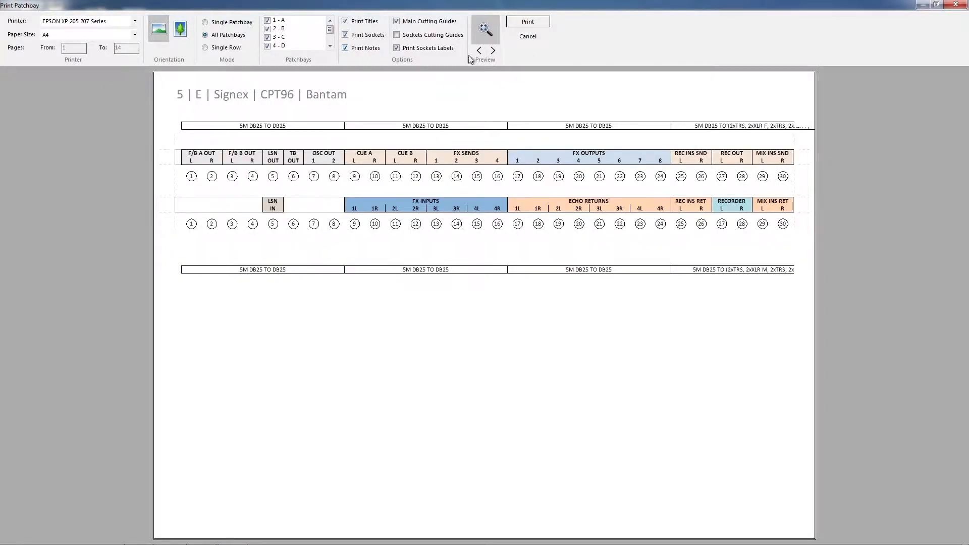
pyautogui.click(479, 51)
pyautogui.click(480, 51)
pyautogui.click(479, 51)
pyautogui.click(480, 51)
# - Set the printer to PDFCreator and the paper size to A3
pyautogui.click(134, 21)
pyautogui.click(66, 70)
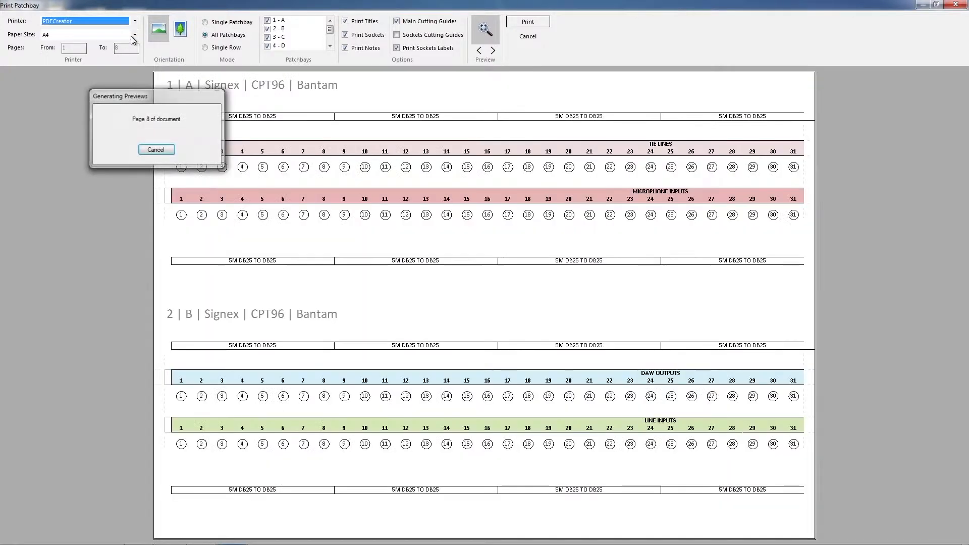
pyautogui.click(135, 34)
pyautogui.click(135, 44)
pyautogui.click(120, 47)
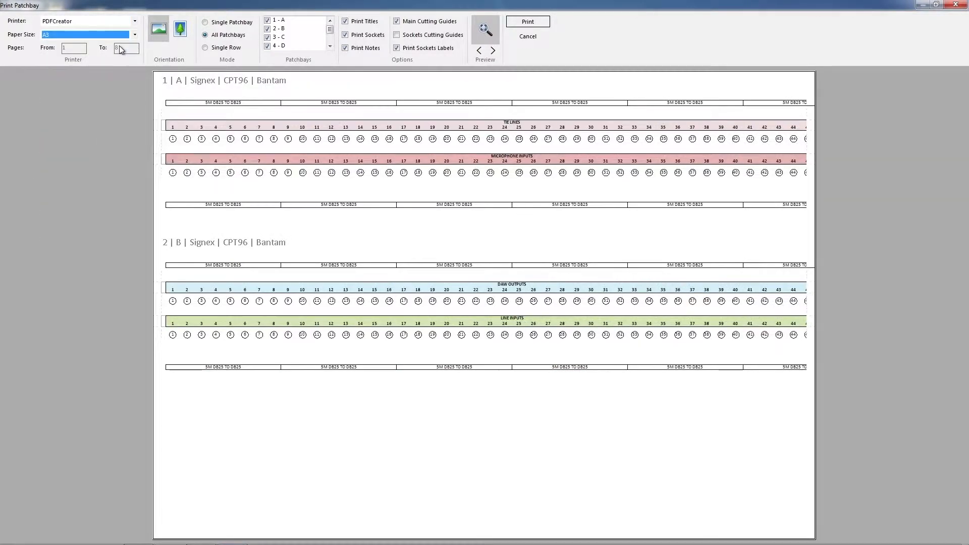
# - Page through the A3 preview, close it without printing and return to patchbay A in the layout
pyautogui.click(493, 51)
pyautogui.click(493, 51)
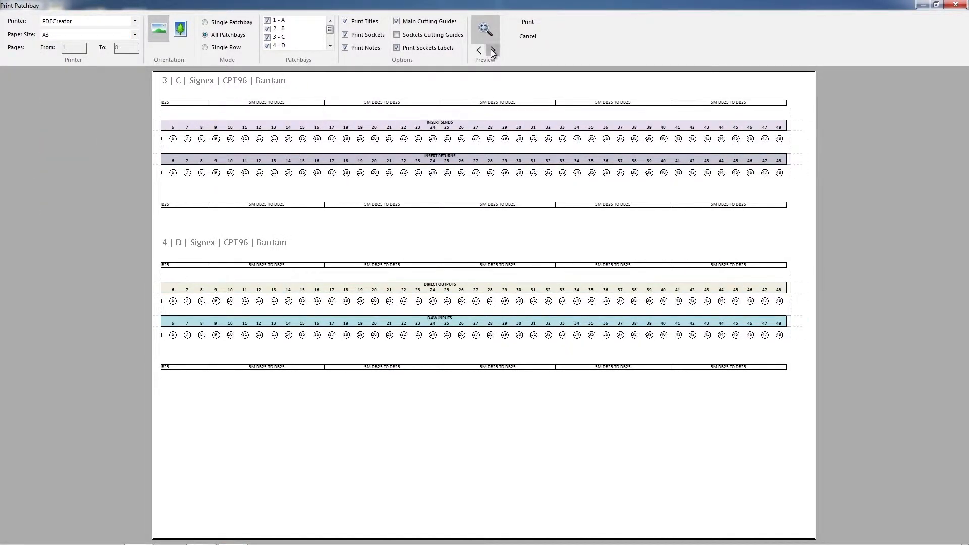
pyautogui.click(492, 51)
pyautogui.click(528, 36)
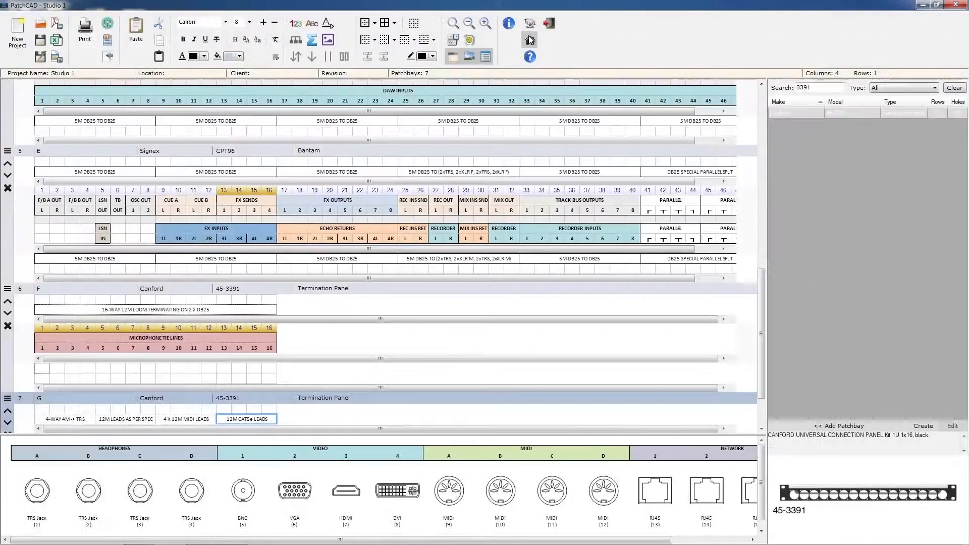
pyautogui.scroll(3, 440, 124)
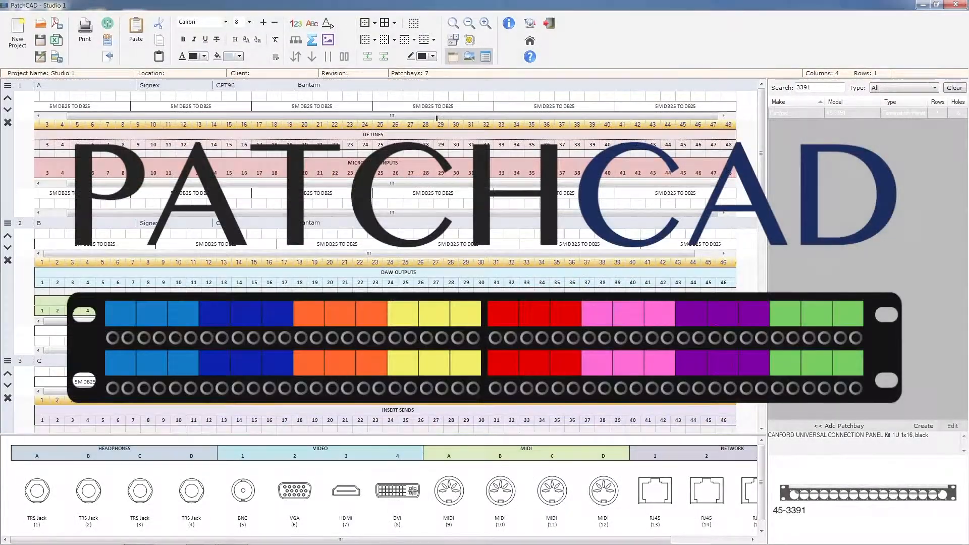